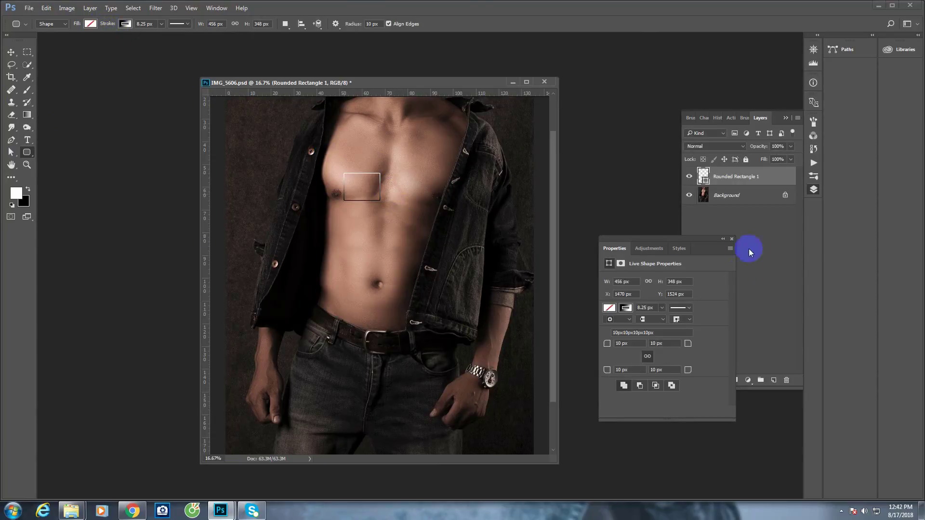
# Delete the unfilled rounded rectangle layer and draw a white-filled rounded rectangle about 456 × 384 px on the abdomen
pyautogui.click(786, 380)
pyautogui.press('Return')
pyautogui.click(90, 23)
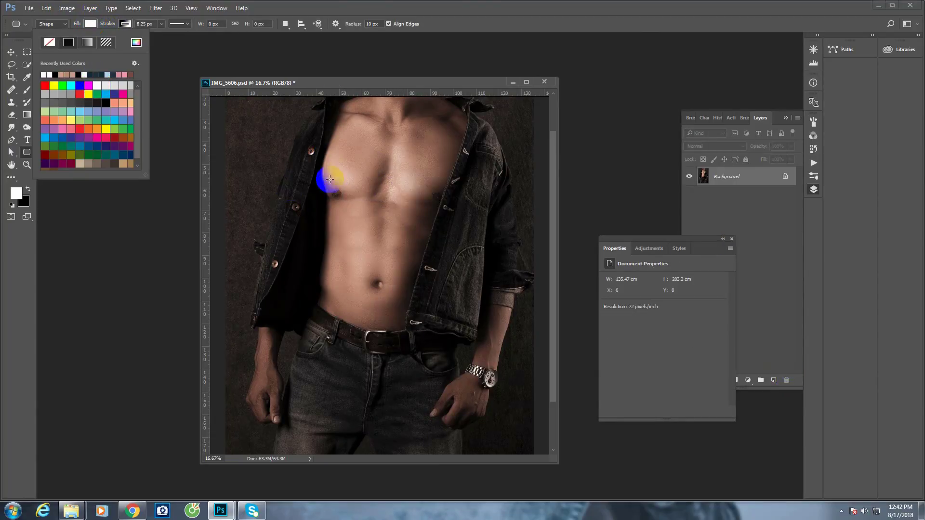
pyautogui.moveTo(343, 221); pyautogui.dragTo(381, 248)
pyautogui.hotkey('ctrl', '1')
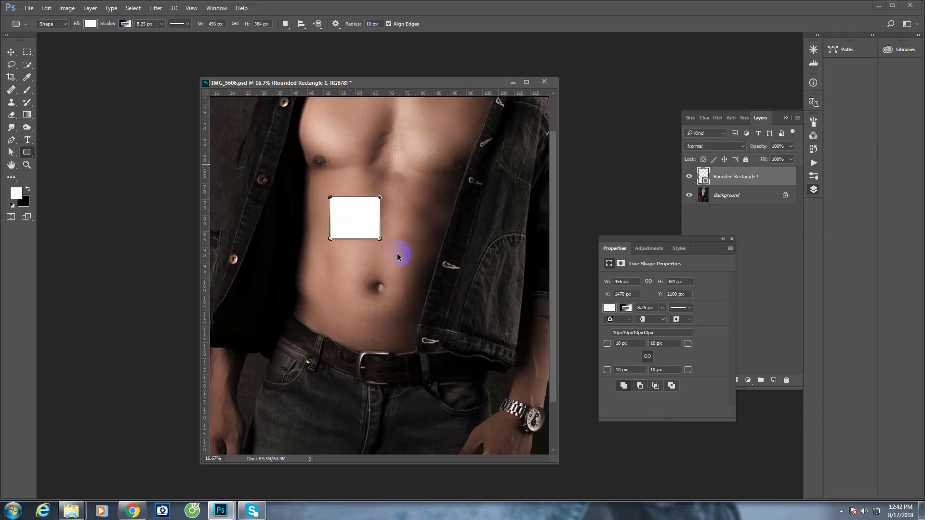
# Remove the stroke from the white rounded rectangle
pyautogui.moveTo(457, 167); pyautogui.dragTo(471, 290)
pyautogui.hotkey('ctrl', '+')
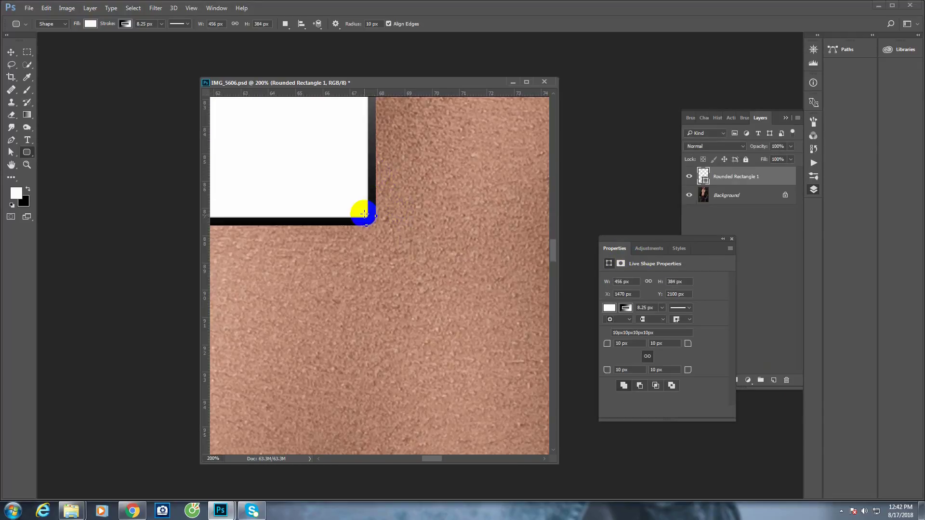
pyautogui.click(124, 24)
pyautogui.click(82, 37)
pyautogui.click(413, 130)
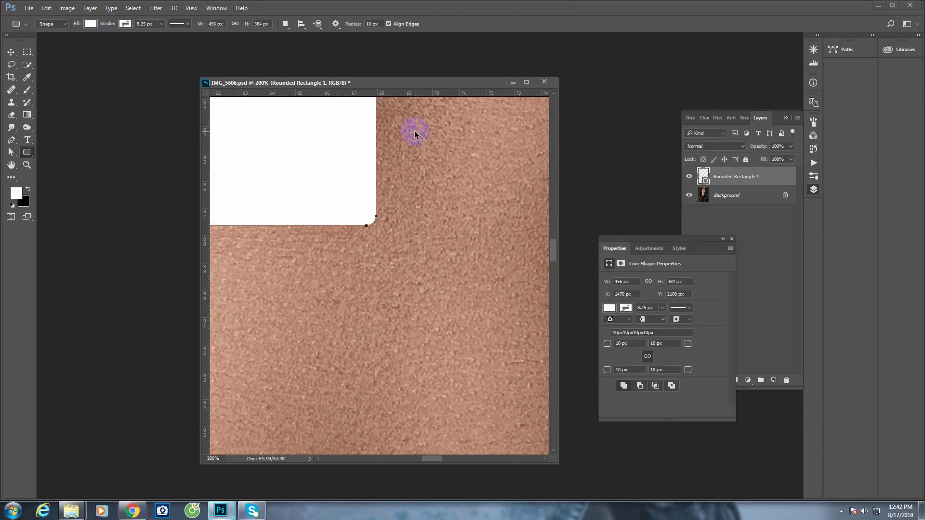
pyautogui.hotkey('ctrl', '-')
pyautogui.hotkey('ctrl', '-')
pyautogui.hotkey('ctrl', '-')
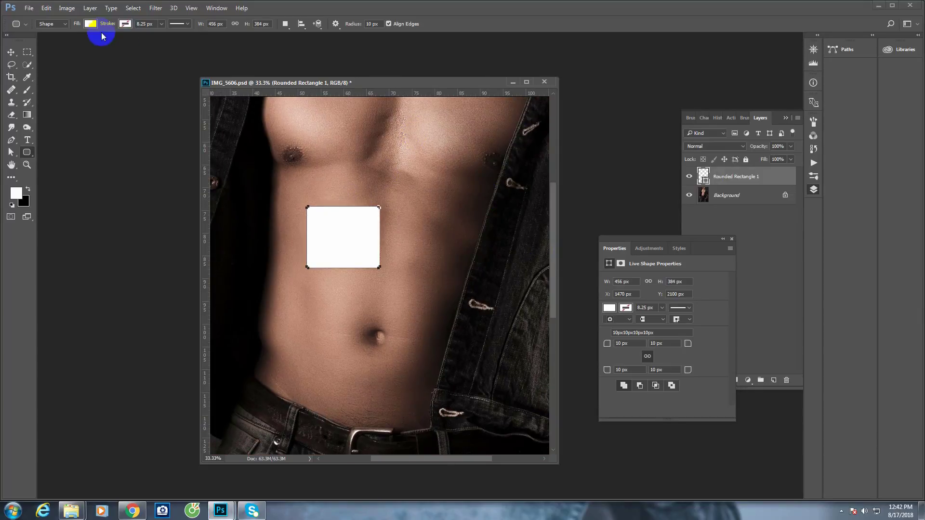
# Set all four linked corner radii of the rounded rectangle to 98 px
pyautogui.click(90, 24)
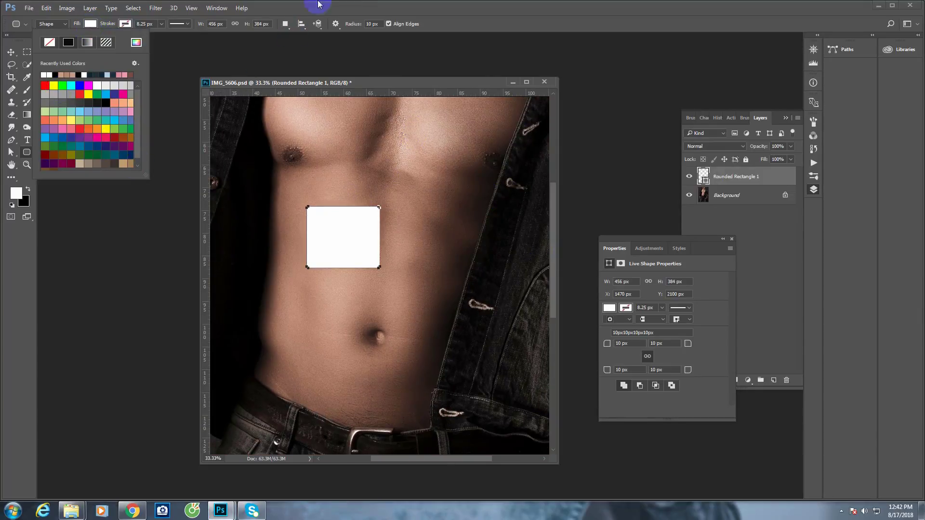
pyautogui.click(354, 6)
pyautogui.click(682, 282)
pyautogui.moveTo(607, 343); pyautogui.dragTo(636, 351)
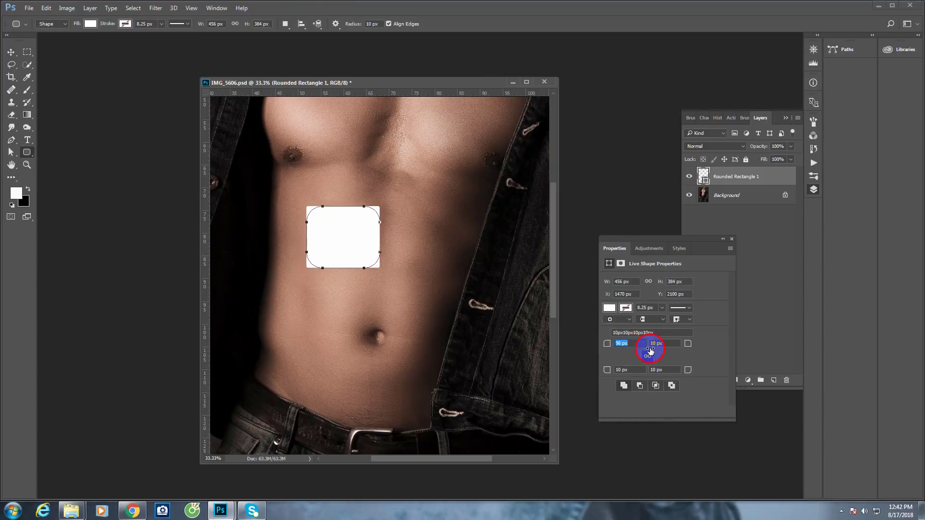
pyautogui.click(648, 354)
pyautogui.click(11, 52)
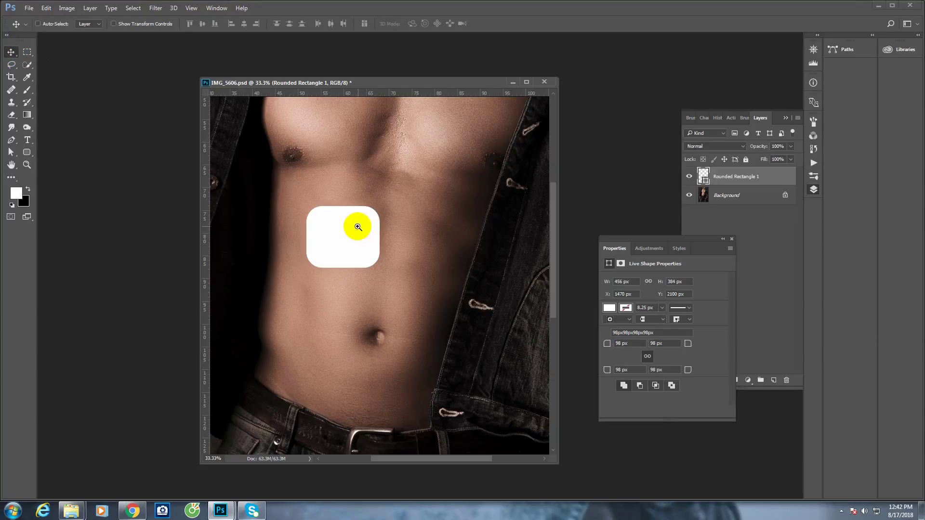
# Load the rounded rectangle as a selection and set the foreground colour to skin tone d19d87
pyautogui.click(357, 227)
pyautogui.keyDown('ctrl'); pyautogui.click(703, 176); pyautogui.keyUp('ctrl')
pyautogui.click(16, 193)
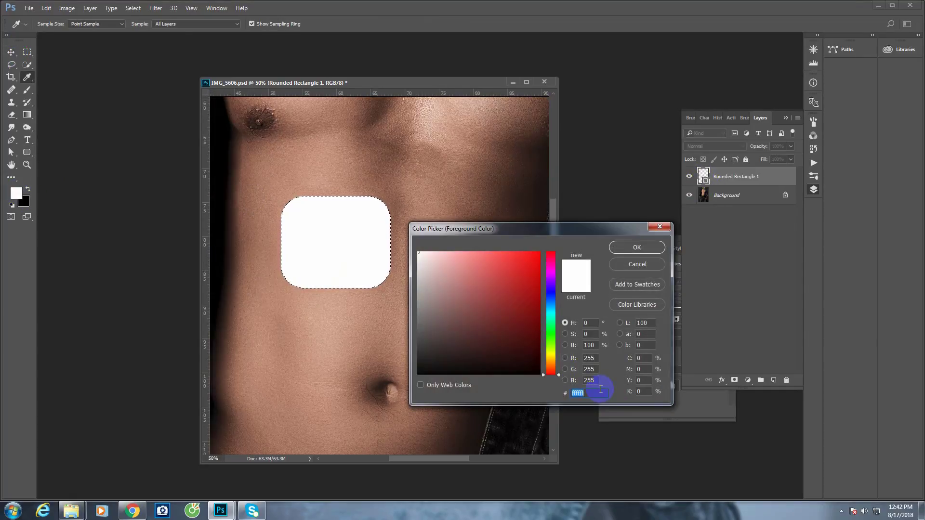
pyautogui.write('d1')
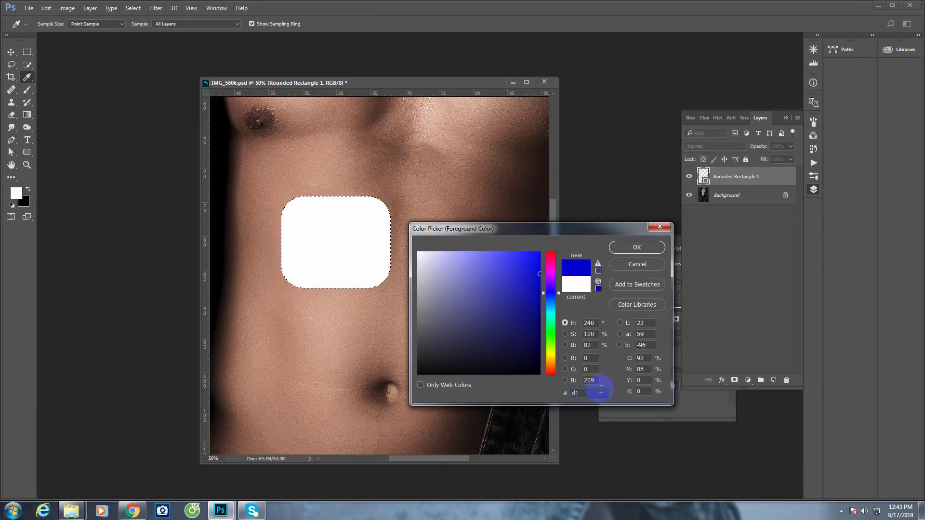
pyautogui.write('9d')
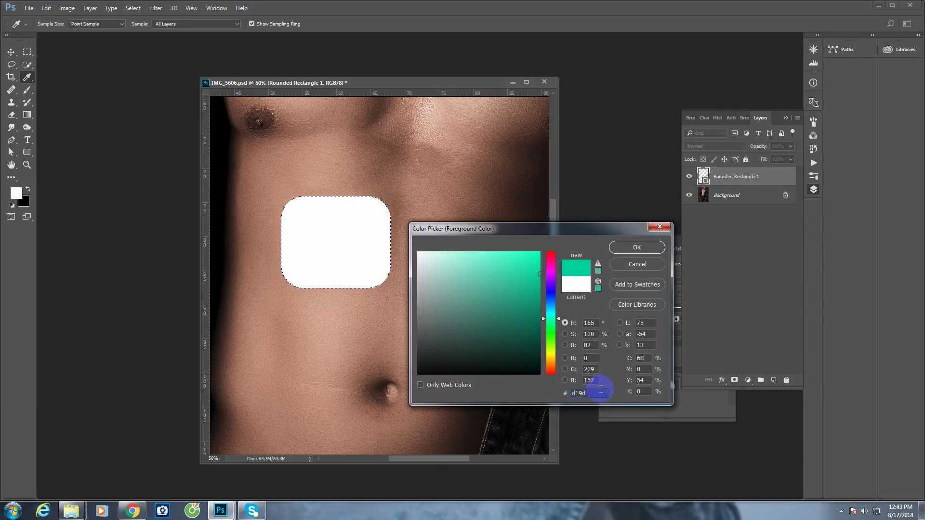
pyautogui.write('87')
pyautogui.click(643, 252)
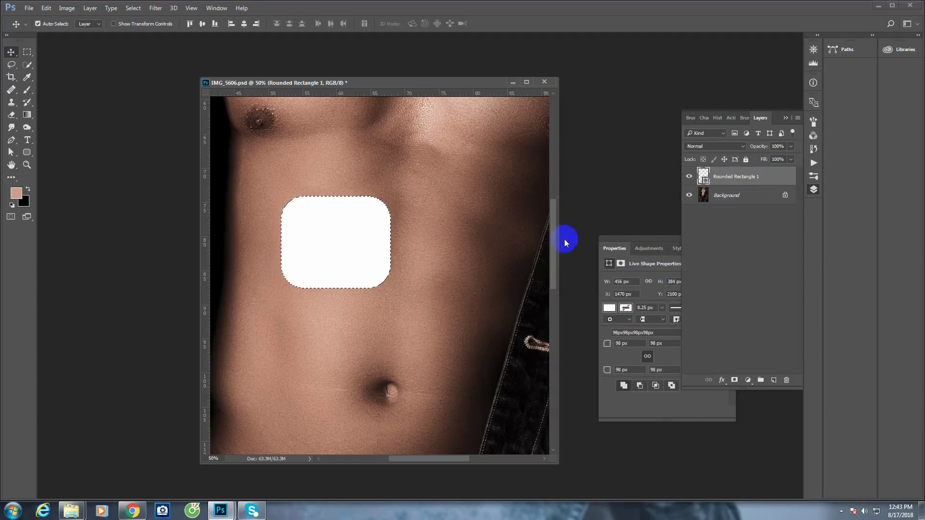
# Change the rounded rectangle's fill to the recently used skin tone and clear the selection
pyautogui.click(609, 307)
pyautogui.click(612, 358)
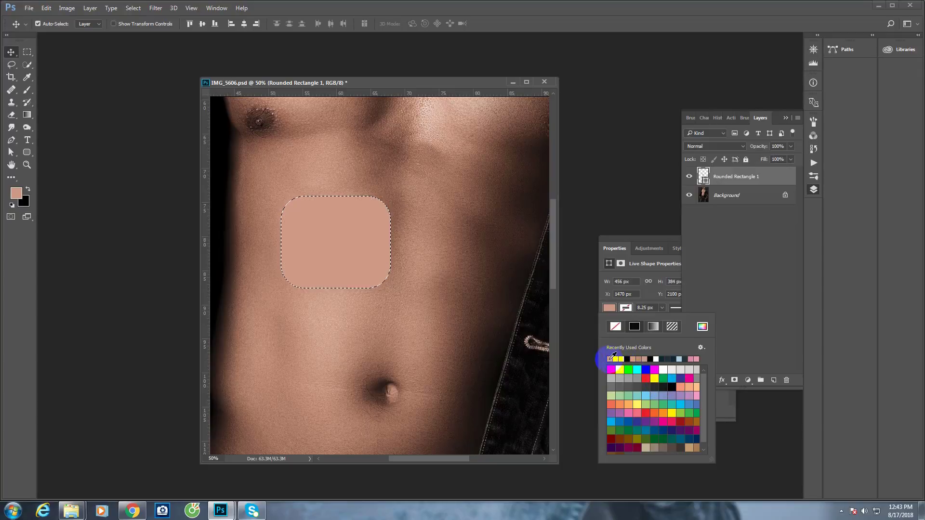
pyautogui.click(646, 243)
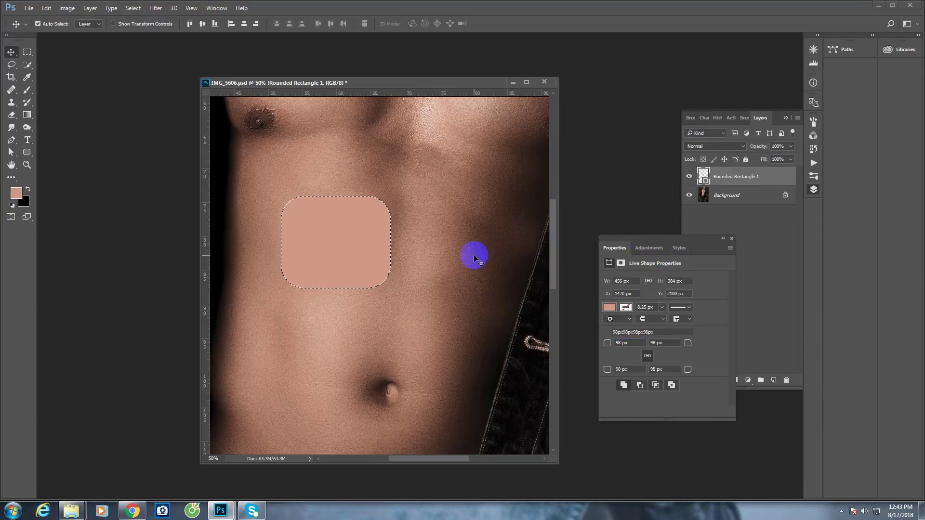
pyautogui.hotkey('ctrl', 'd')
pyautogui.hotkey('ctrl', '-')
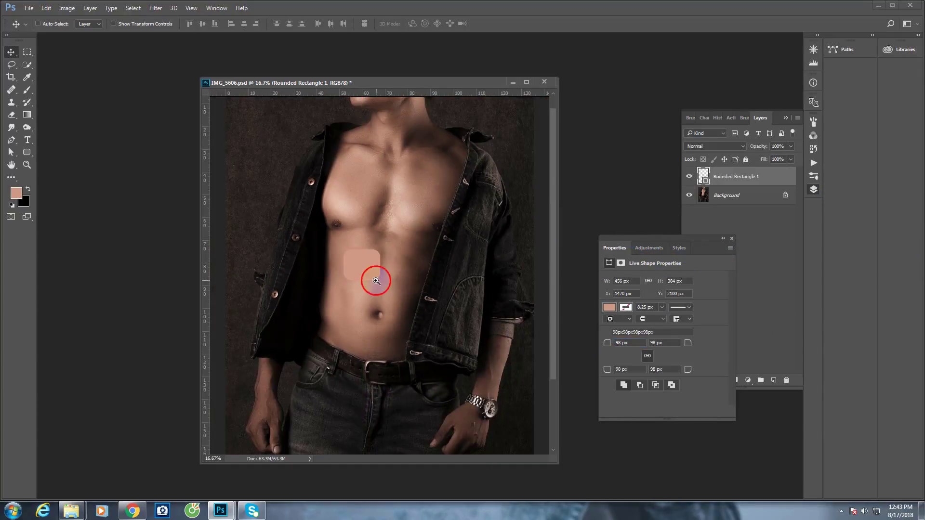
# Duplicate the skin-toned rectangle twice and place the copies below it to form a column of three
pyautogui.moveTo(737, 177); pyautogui.dragTo(774, 381)
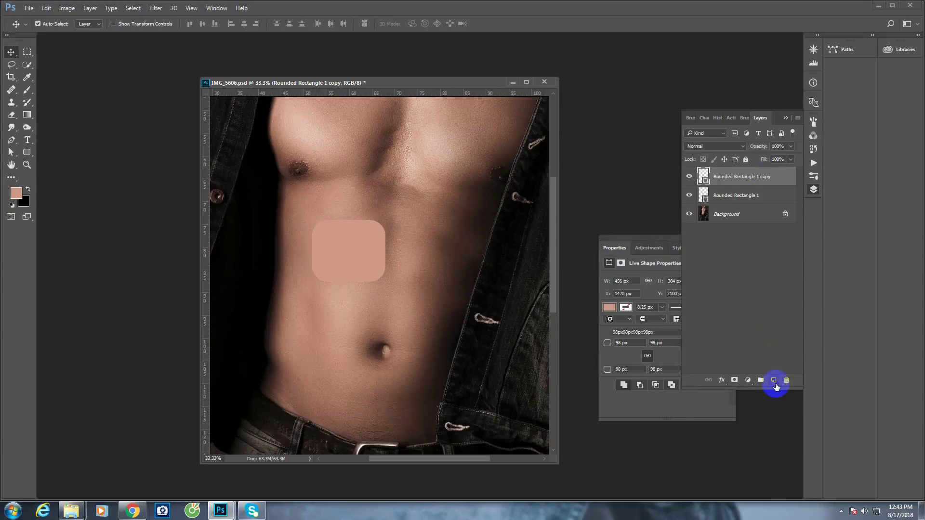
pyautogui.moveTo(370, 255); pyautogui.dragTo(367, 324)
pyautogui.moveTo(768, 177); pyautogui.dragTo(774, 381)
pyautogui.moveTo(368, 319); pyautogui.dragTo(355, 391)
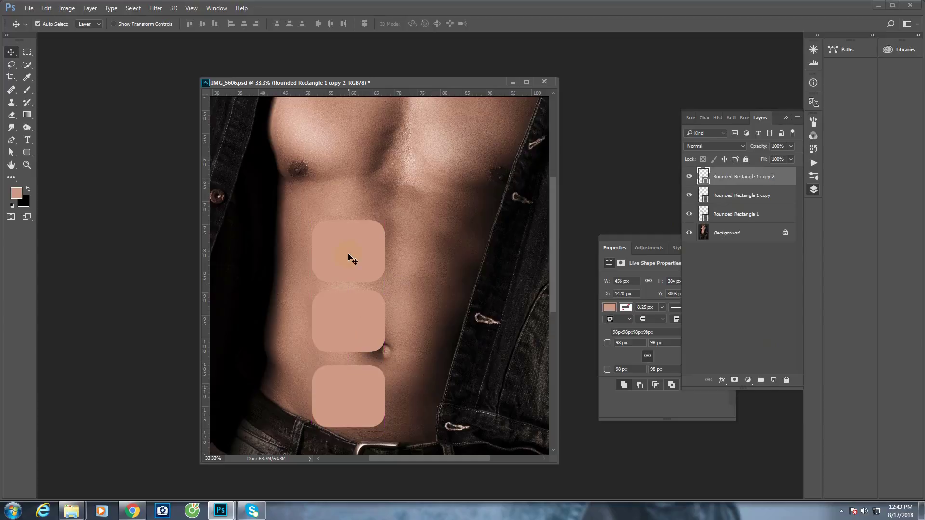
pyautogui.click(349, 254)
pyautogui.hotkey('ctrl', 'j')
pyautogui.hotkey('ctrl', 'z')
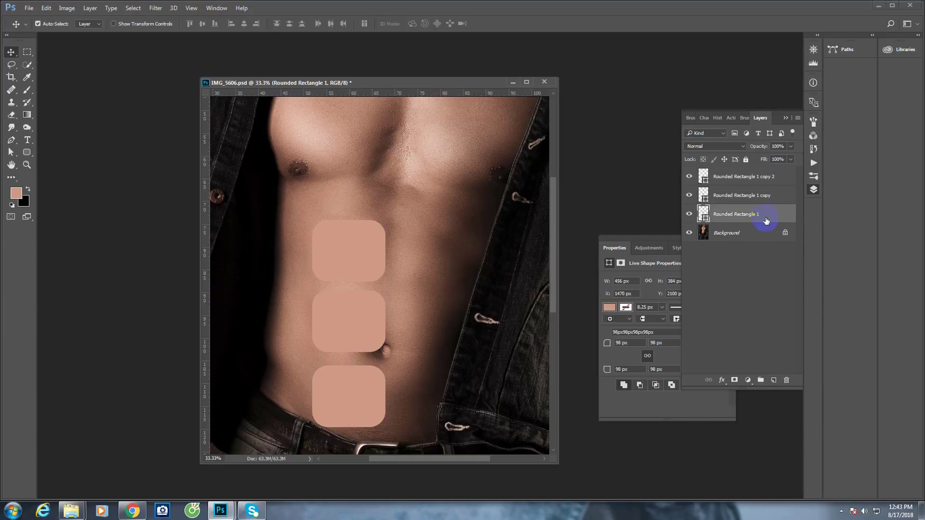
# Duplicate the upper and middle rectangles and place each copy beside its original to begin a second column
pyautogui.moveTo(766, 218); pyautogui.dragTo(774, 380)
pyautogui.moveTo(351, 248); pyautogui.dragTo(434, 247)
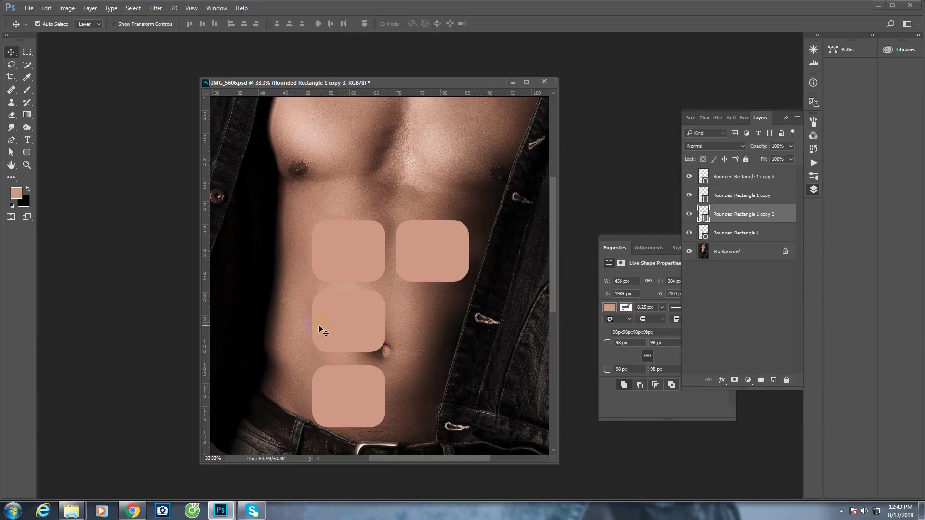
pyautogui.moveTo(760, 200); pyautogui.dragTo(774, 379)
pyautogui.moveTo(378, 330); pyautogui.dragTo(443, 332)
# Duplicate the lowest rectangle and align the copy beside it to complete the two-by-three grid
pyautogui.click(378, 386)
pyautogui.moveTo(753, 181); pyautogui.dragTo(773, 381)
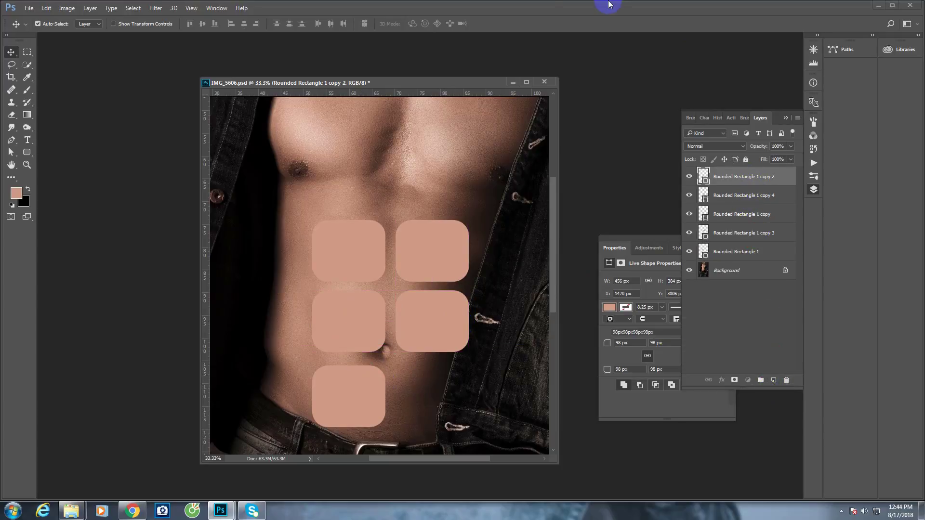
pyautogui.moveTo(354, 400); pyautogui.dragTo(424, 400)
pyautogui.hotkey('ctrl', 'z')
pyautogui.moveTo(737, 178); pyautogui.dragTo(774, 380)
pyautogui.moveTo(359, 392); pyautogui.dragTo(448, 409)
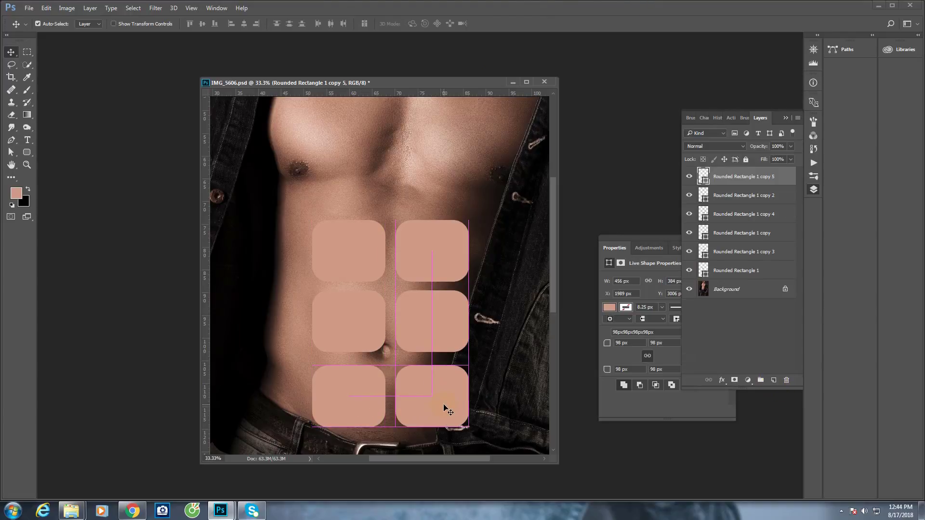
# Free-transform the two lowest rectangles together, stretching them down to the belt and tapering their lower corners inward
pyautogui.hotkey('ctrl', '-')
pyautogui.hotkey('ctrl', '-')
pyautogui.keyDown('shift'); pyautogui.click(754, 196); pyautogui.keyUp('shift')
pyautogui.hotkey('ctrl', 't')
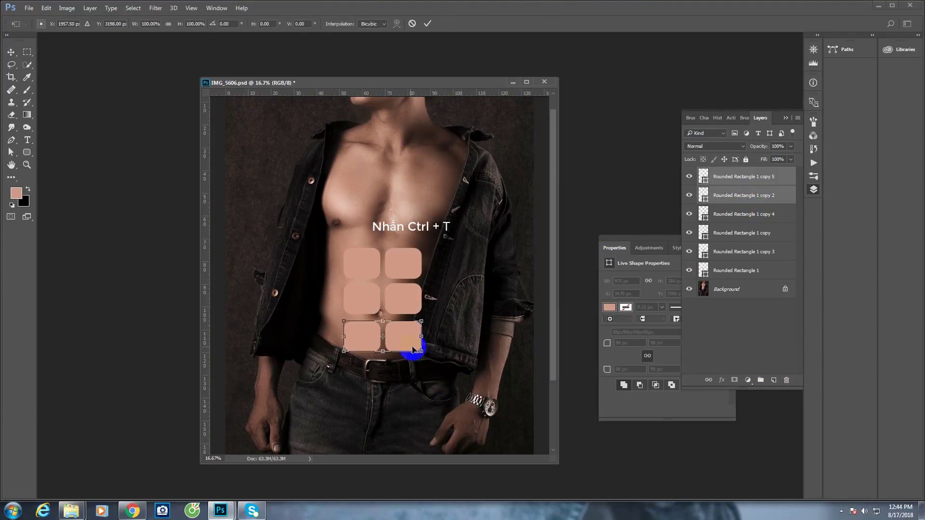
pyautogui.moveTo(383, 353); pyautogui.dragTo(350, 362)
pyautogui.moveTo(422, 363); pyautogui.dragTo(410, 364)
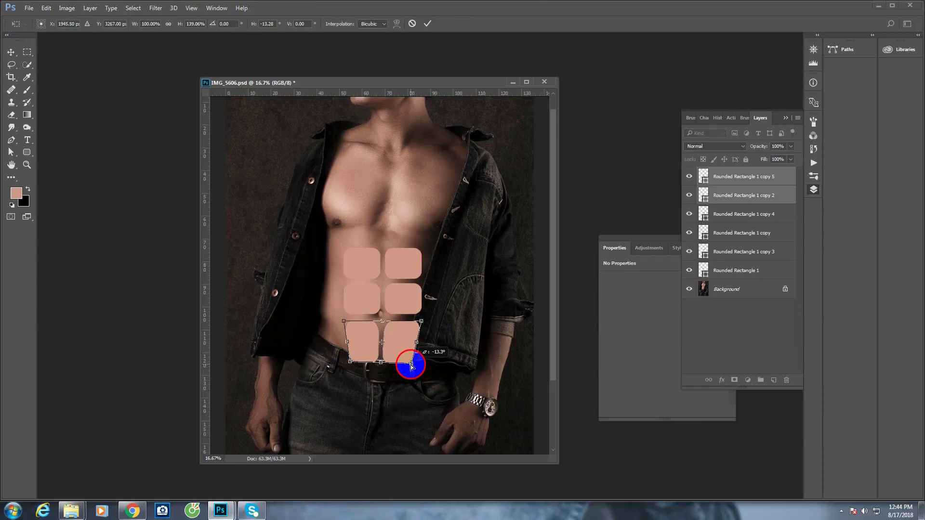
pyautogui.press('Return')
pyautogui.scroll(1, 415, 344)
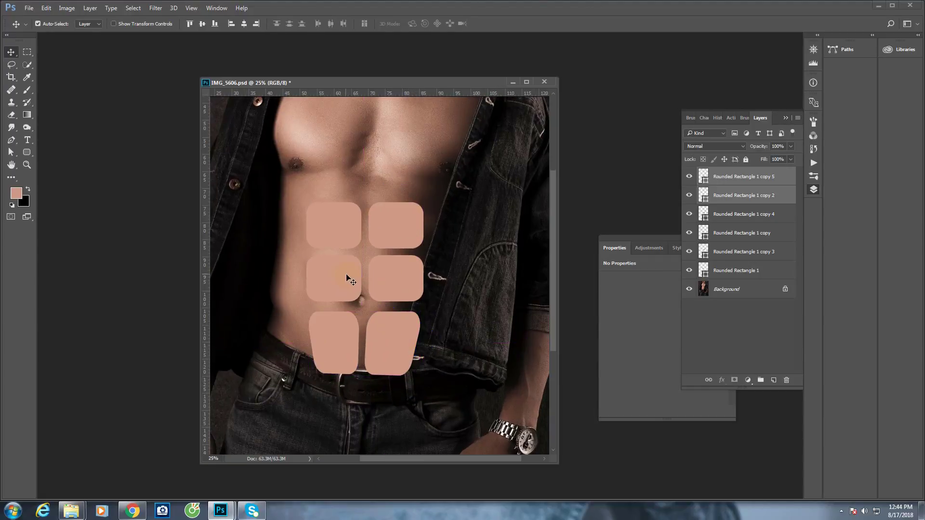
# Group all six rounded rectangle layers into a new layer group
pyautogui.click(345, 277)
pyautogui.moveTo(393, 279); pyautogui.dragTo(393, 279)
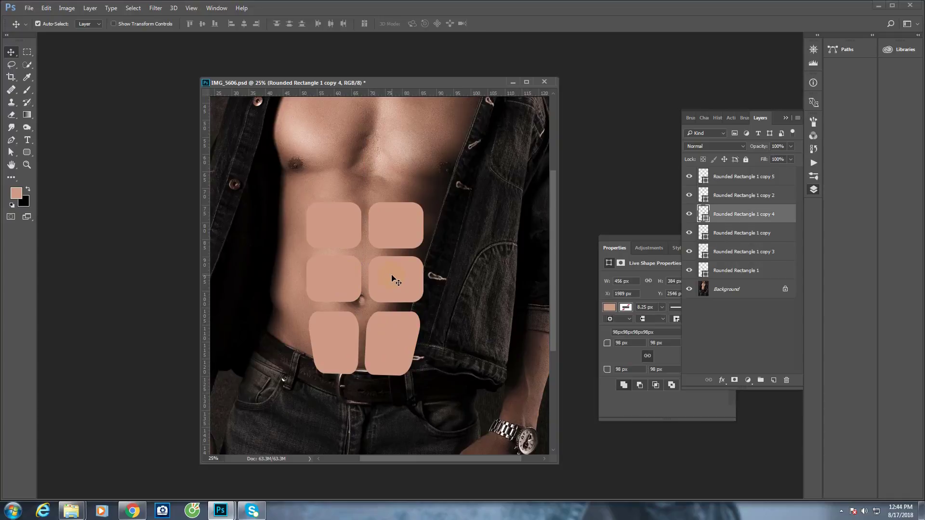
pyautogui.click(749, 182)
pyautogui.keyDown('shift'); pyautogui.click(761, 270); pyautogui.keyUp('shift')
pyautogui.click(797, 117)
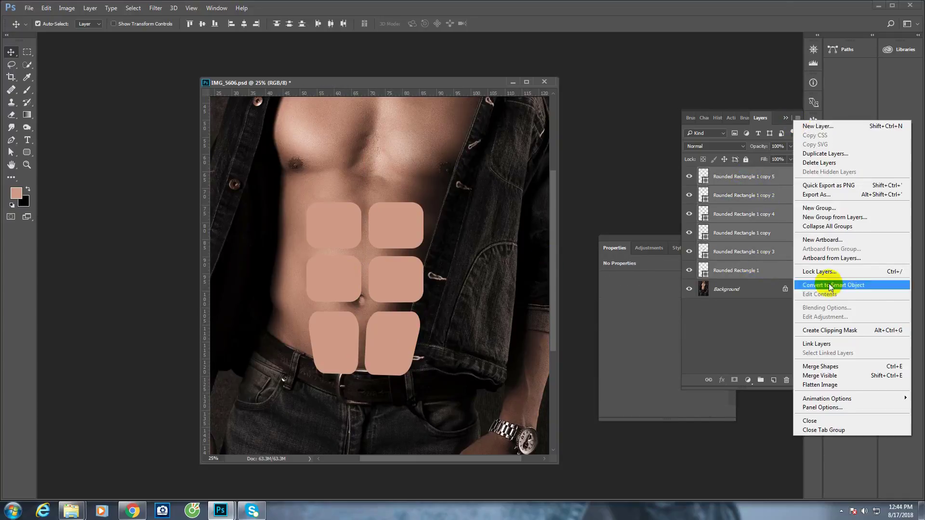
pyautogui.click(829, 217)
pyautogui.click(544, 165)
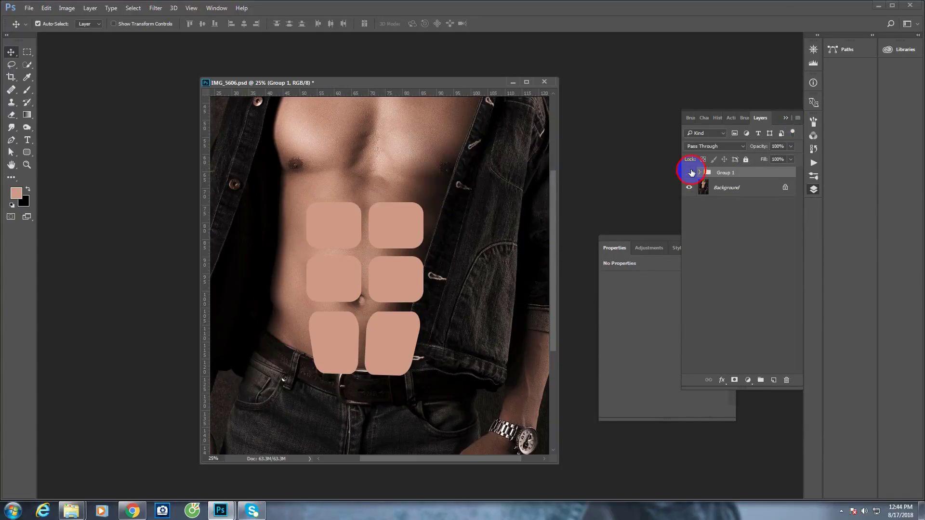
# Duplicate Group 1, hide the original group, and merge the copy with a new blank layer into one visible pixel layer
pyautogui.moveTo(690, 172); pyautogui.dragTo(773, 381)
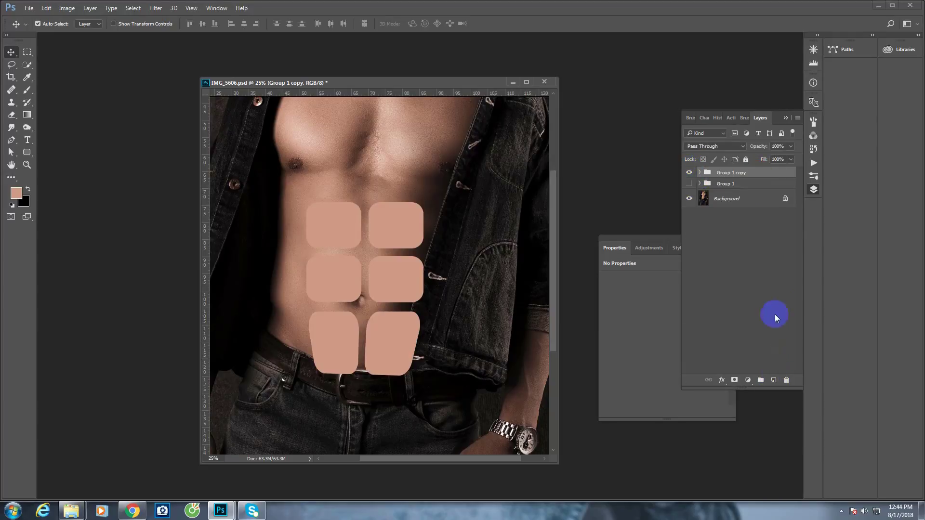
pyautogui.keyDown('shift'); pyautogui.click(757, 189); pyautogui.keyUp('shift')
pyautogui.click(797, 117)
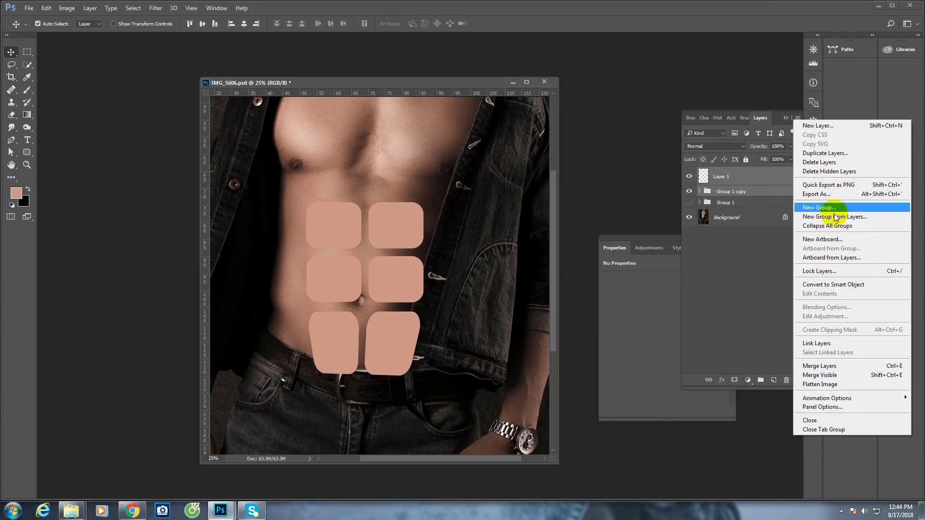
pyautogui.click(824, 366)
pyautogui.click(689, 176)
pyautogui.click(689, 192)
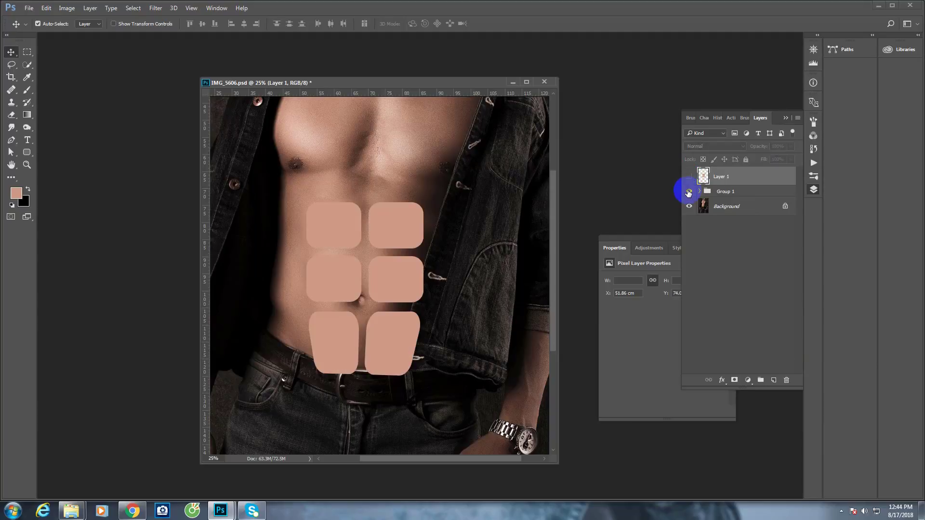
pyautogui.click(689, 191)
pyautogui.click(689, 177)
# Free-transform the merged rectangles on Layer 1, shortening and slanting them to follow the torso above the belt
pyautogui.hotkey('ctrl', '-')
pyautogui.hotkey('ctrl', '+')
pyautogui.hotkey('ctrl', 't')
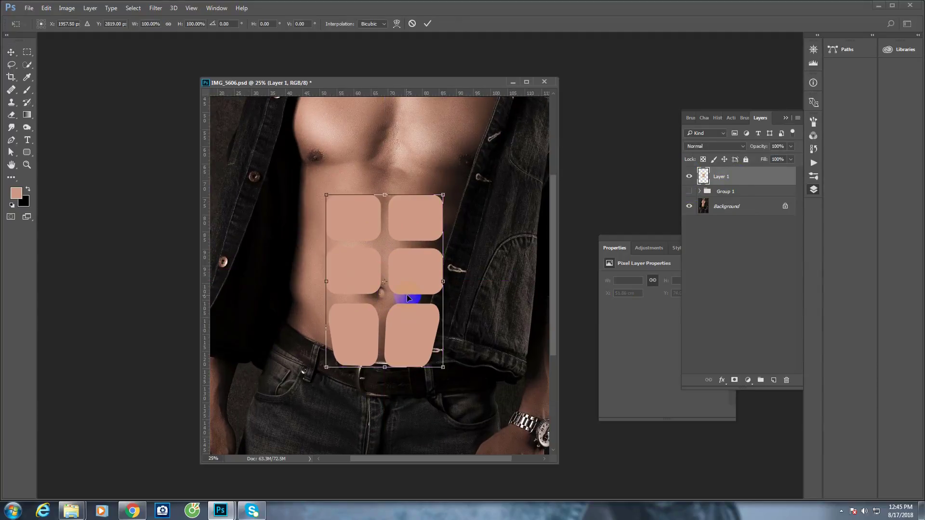
pyautogui.moveTo(378, 369); pyautogui.dragTo(377, 355)
pyautogui.press('Return')
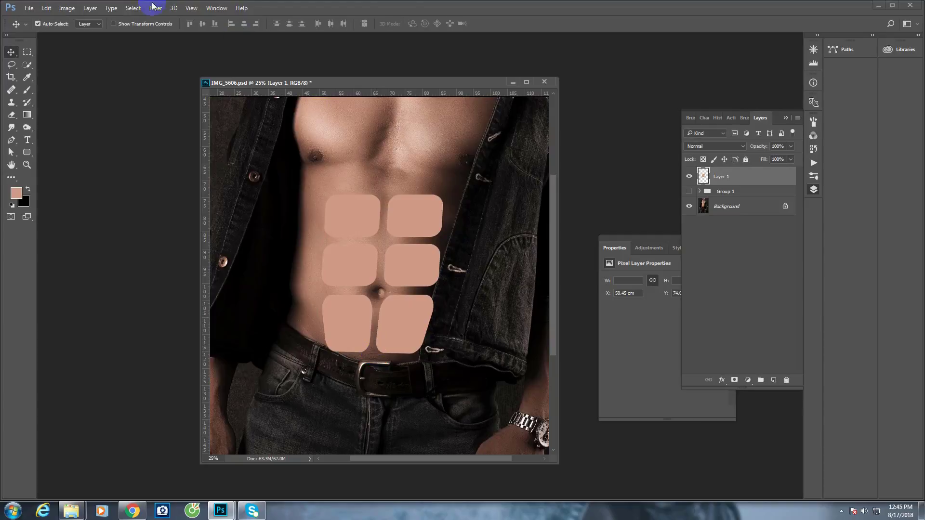
# Apply a Gaussian Blur with a 35-pixel radius to the merged rectangles on Layer 1
pyautogui.click(154, 7)
pyautogui.moveTo(175, 113)
pyautogui.click(382, 141)
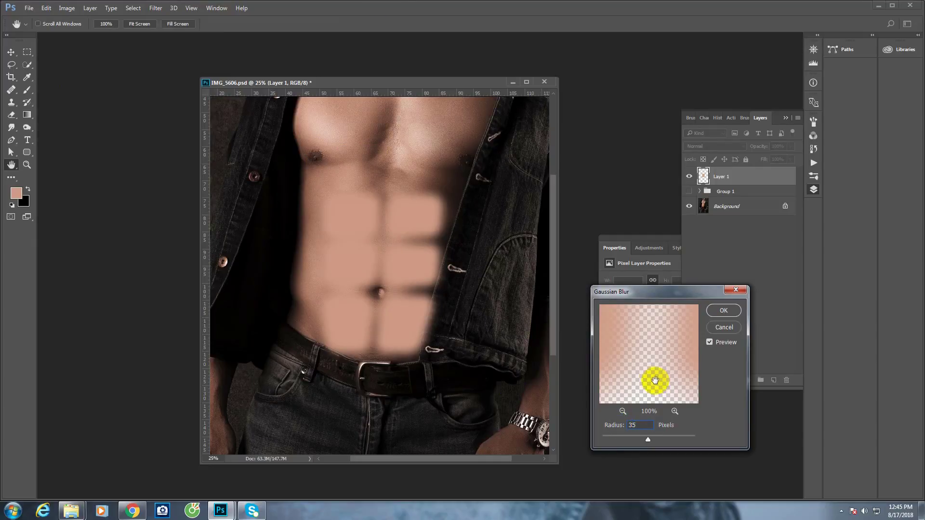
pyautogui.click(723, 310)
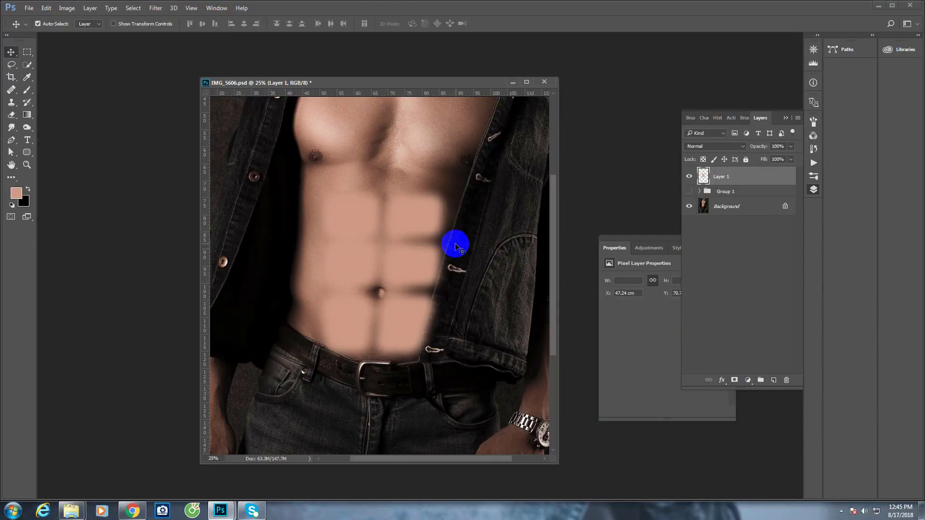
# Move the floating Properties panel clear of the Layers panel
pyautogui.scroll(2, 400, 257)
pyautogui.scroll(-2, 398, 262)
pyautogui.moveTo(632, 239); pyautogui.dragTo(570, 263)
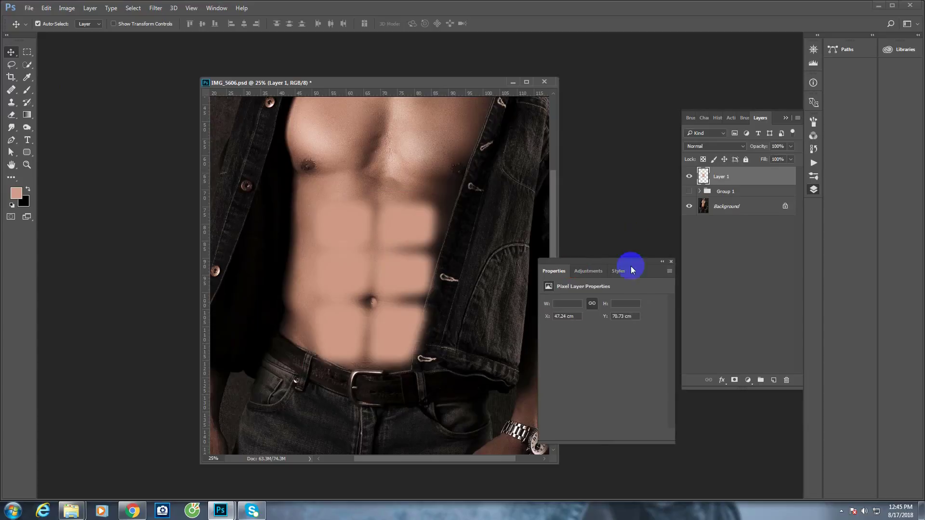
# Set Layer 1's blending to Soft Light at 55% opacity and split the Underlying Layer black point to 0/132
pyautogui.click(668, 262)
pyautogui.doubleClick(744, 182)
pyautogui.moveTo(591, 193); pyautogui.dragTo(620, 230)
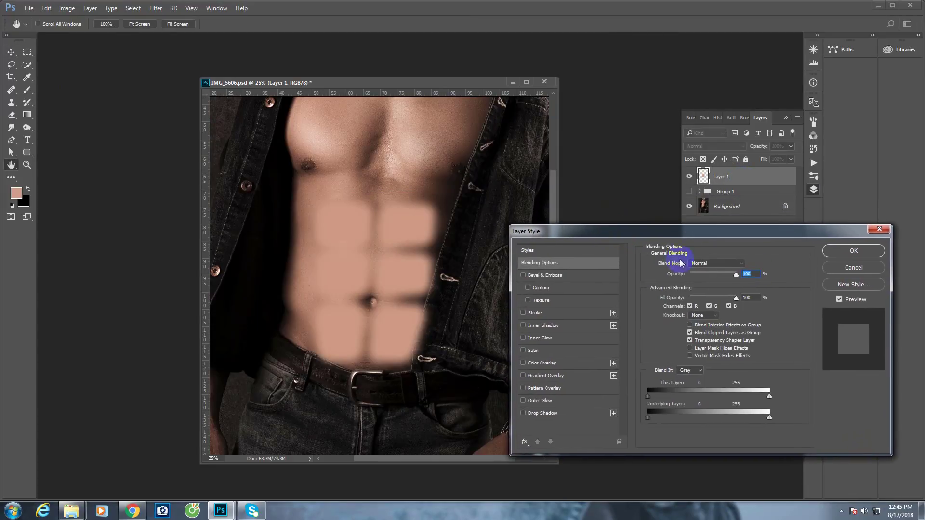
pyautogui.moveTo(706, 274)
pyautogui.mouseDown()
pyautogui.moveTo(731, 274)
pyautogui.moveTo(709, 274)
pyautogui.mouseUp()
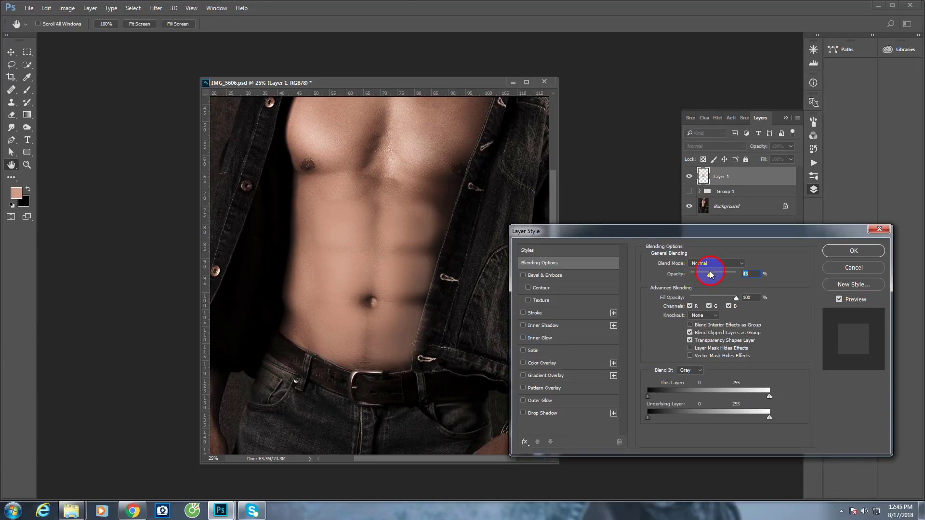
pyautogui.click(716, 263)
pyautogui.click(694, 355)
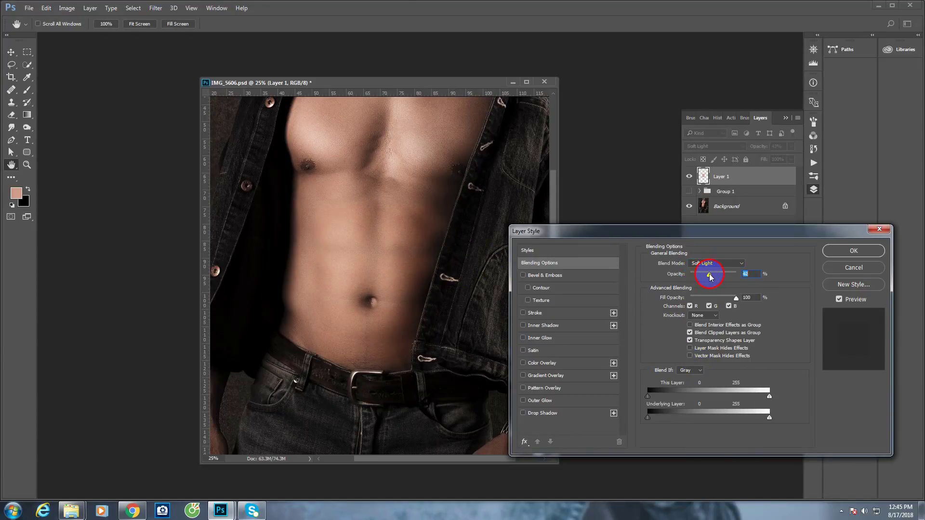
pyautogui.moveTo(724, 275); pyautogui.dragTo(712, 278)
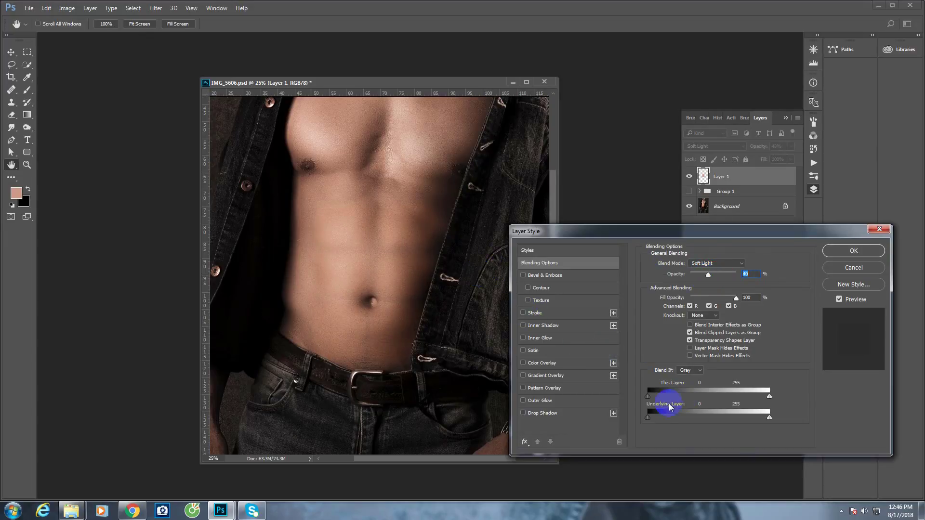
pyautogui.press('alt')
pyautogui.moveTo(648, 419); pyautogui.dragTo(695, 411)
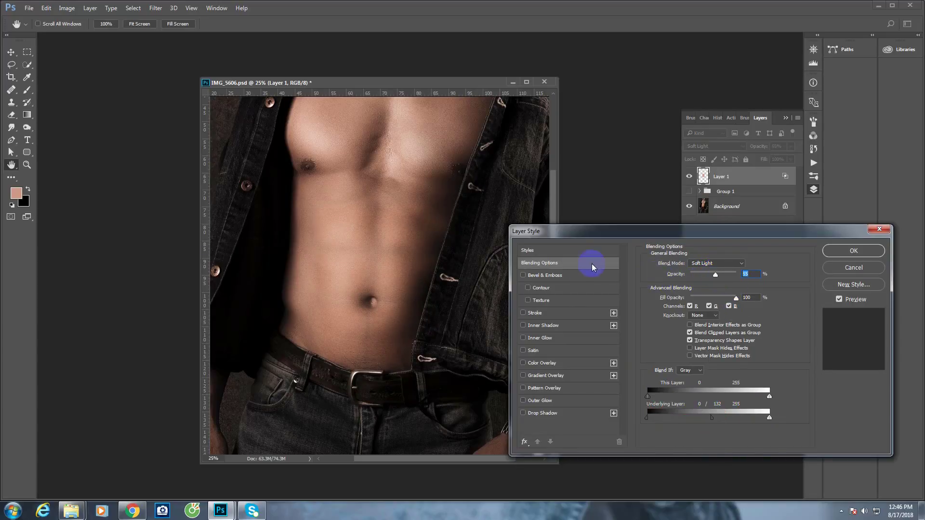
# Add a Bevel & Emboss effect to Layer 1 with size 29 px, angle 145° and altitude 11°
pyautogui.click(576, 277)
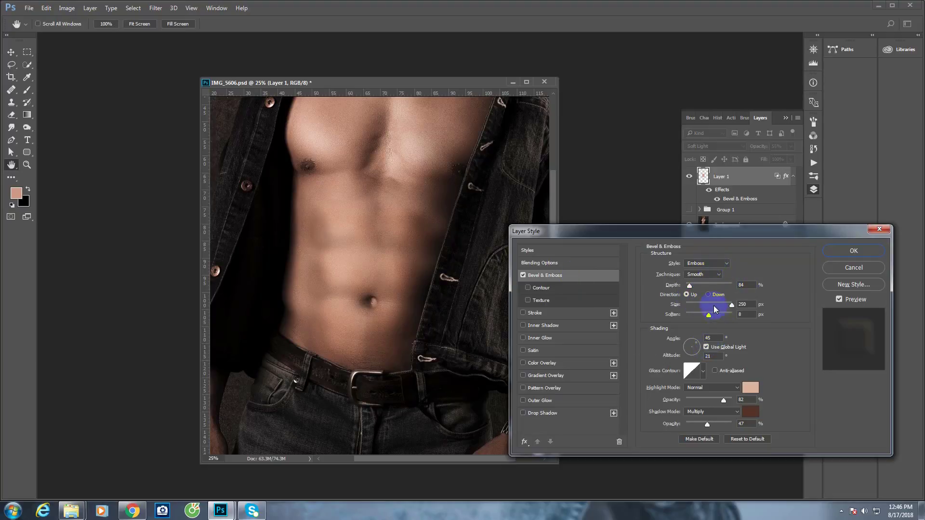
pyautogui.moveTo(732, 305); pyautogui.dragTo(706, 307)
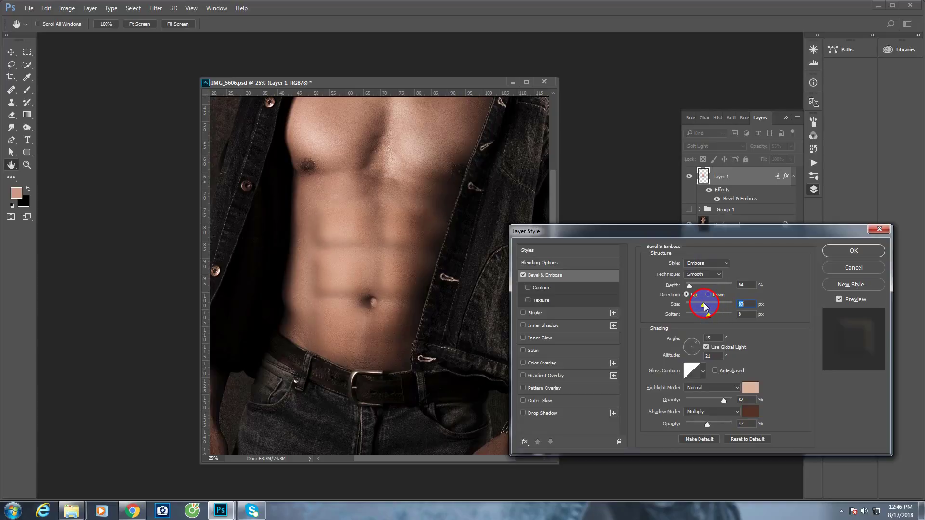
pyautogui.click(694, 342)
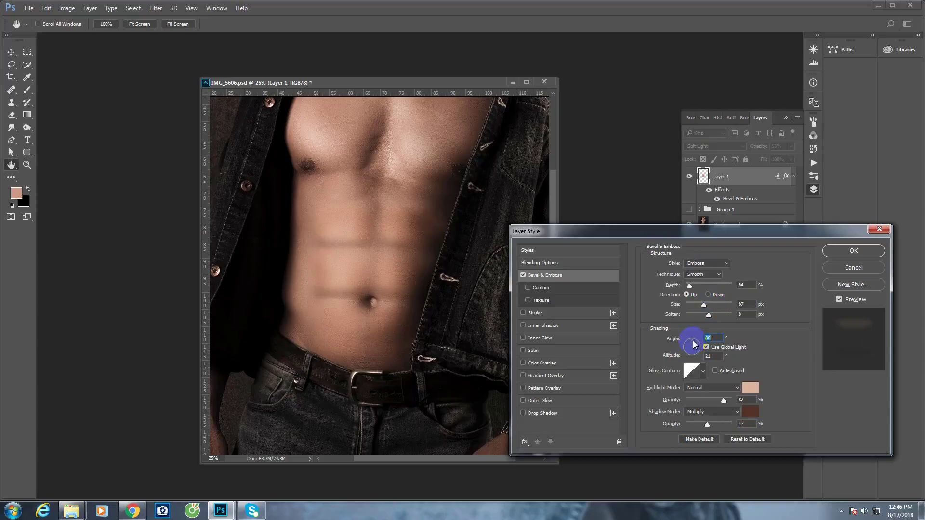
pyautogui.moveTo(695, 343); pyautogui.dragTo(695, 344)
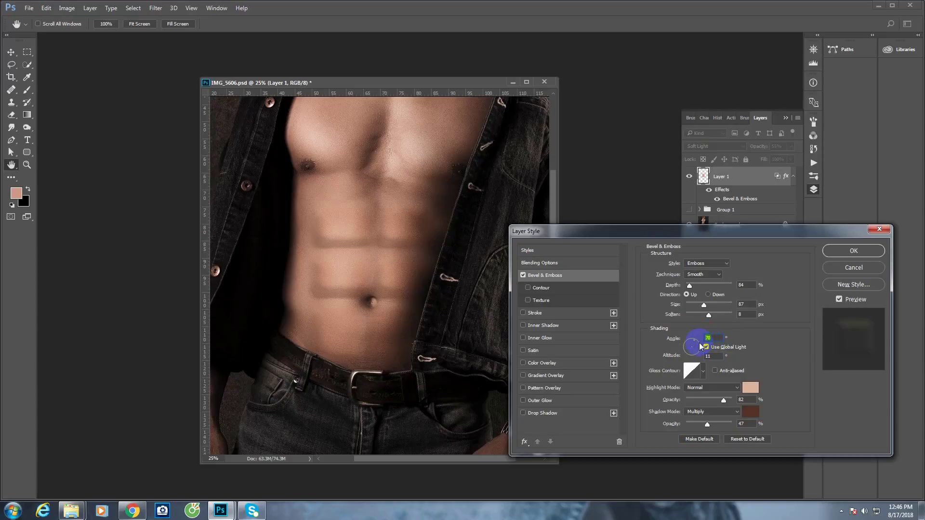
pyautogui.write('145')
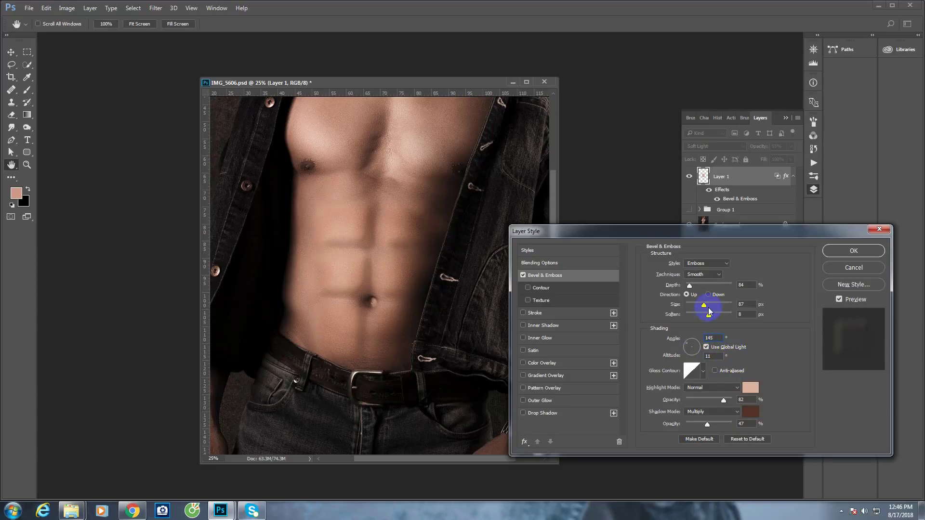
pyautogui.moveTo(700, 307); pyautogui.dragTo(695, 309)
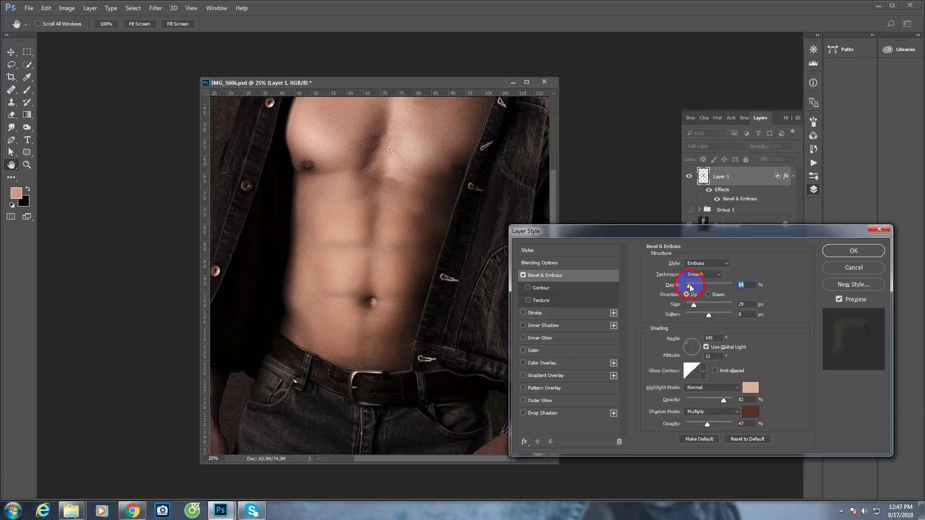
# Sample light and dark skin tones for the bevel's highlight and shadow, with highlight opacity 58% and shadow opacity about 32%, and apply the style
pyautogui.click(749, 388)
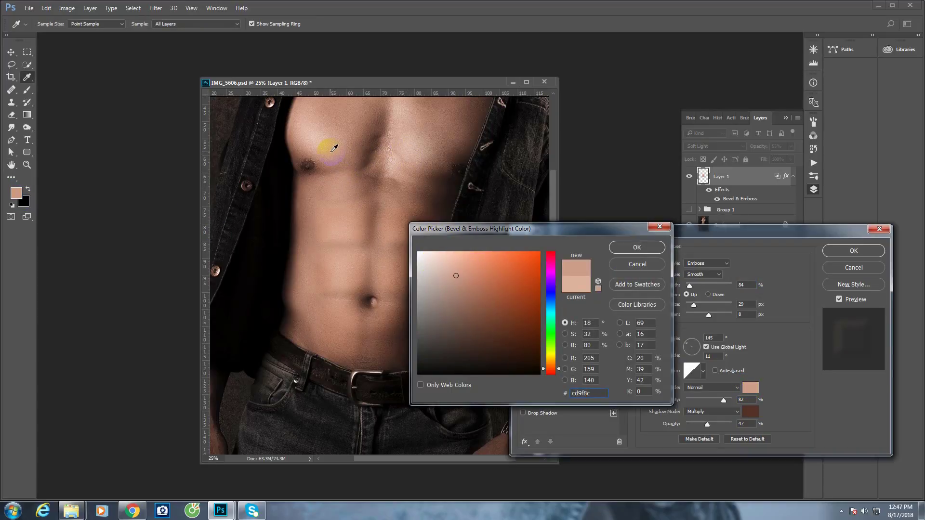
pyautogui.click(636, 247)
pyautogui.click(725, 401)
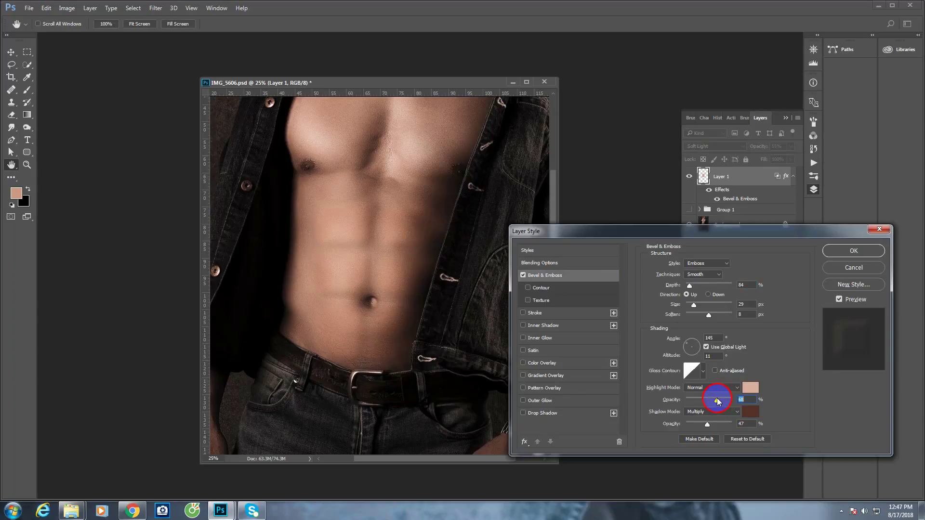
pyautogui.click(749, 413)
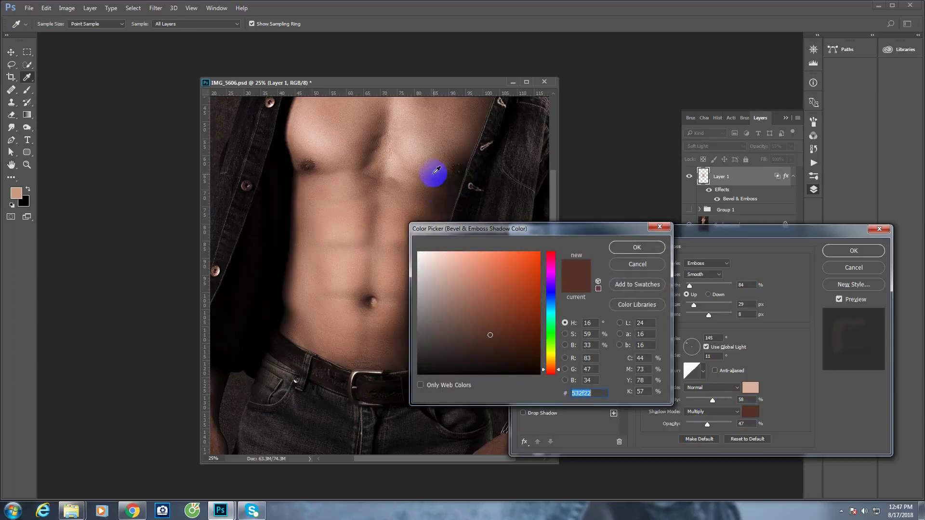
pyautogui.click(437, 194)
pyautogui.click(636, 247)
pyautogui.click(708, 425)
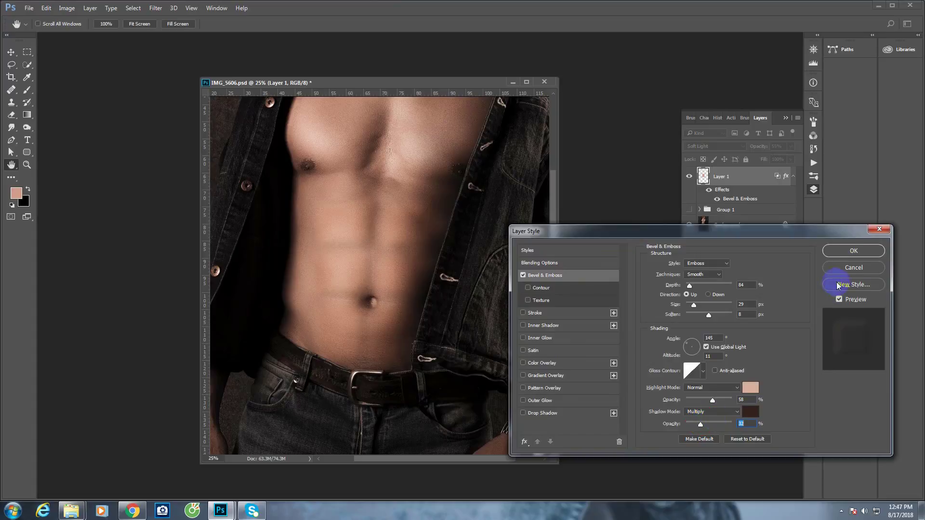
pyautogui.click(845, 252)
# Lower Layer 1's opacity to 26% in its blending options
pyautogui.hotkey('ctrl', '-')
pyautogui.hotkey('ctrl', '-')
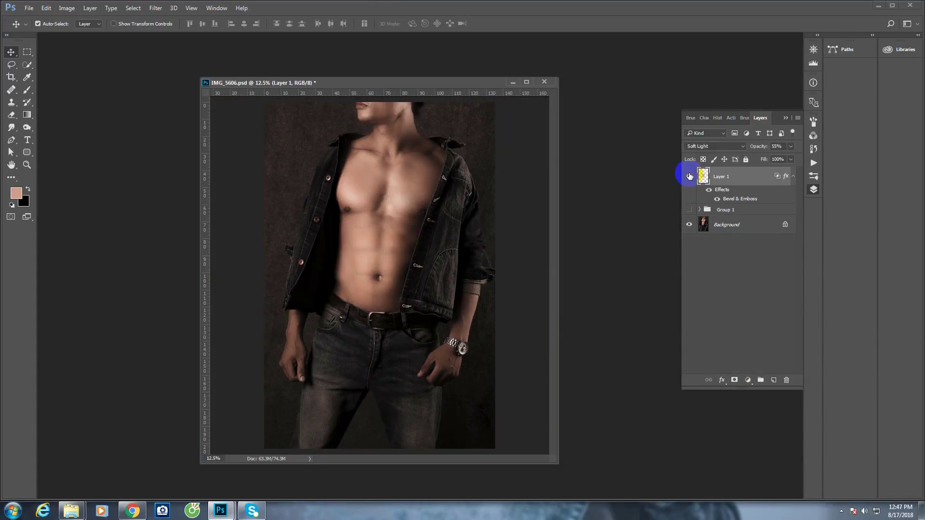
pyautogui.keyDown('ctrl'); pyautogui.click(381, 253); pyautogui.keyUp('ctrl')
pyautogui.keyDown('ctrl'); pyautogui.click(381, 252); pyautogui.keyUp('ctrl')
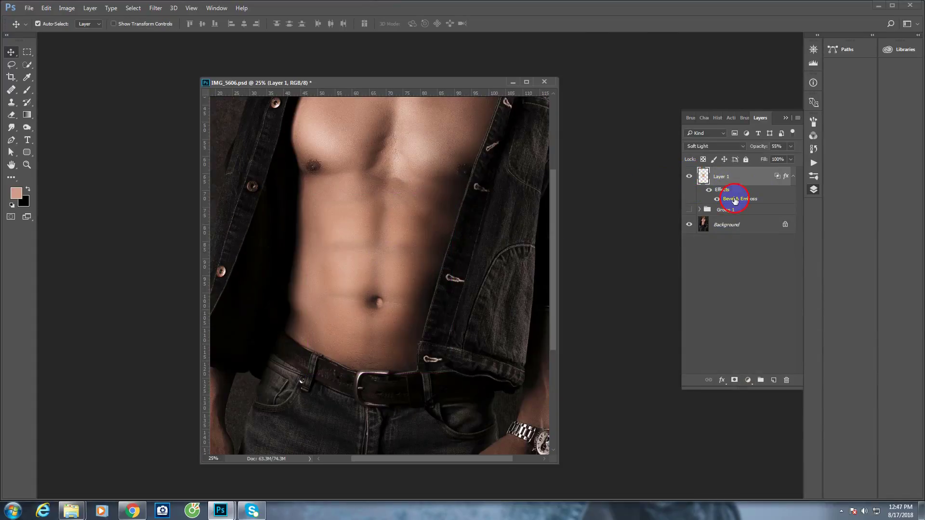
pyautogui.doubleClick(735, 201)
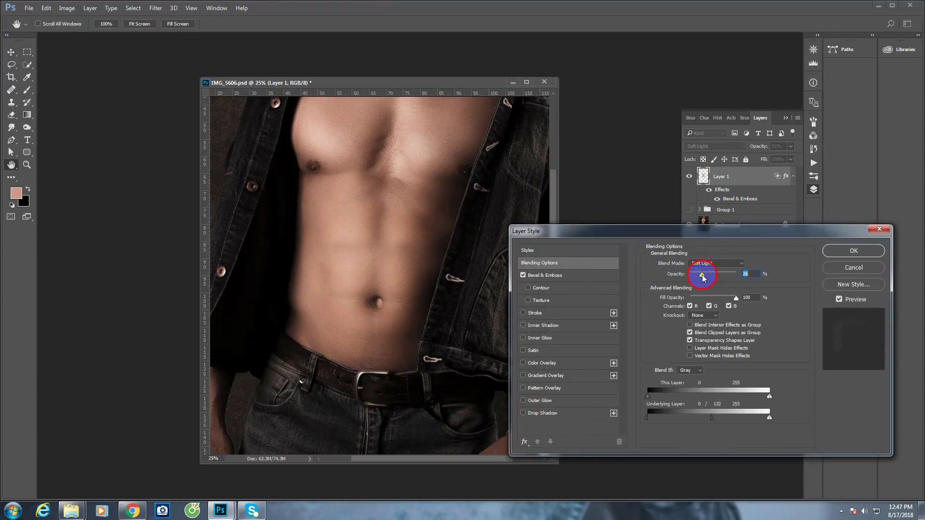
pyautogui.click(854, 250)
pyautogui.hotkey('ctrl', '-')
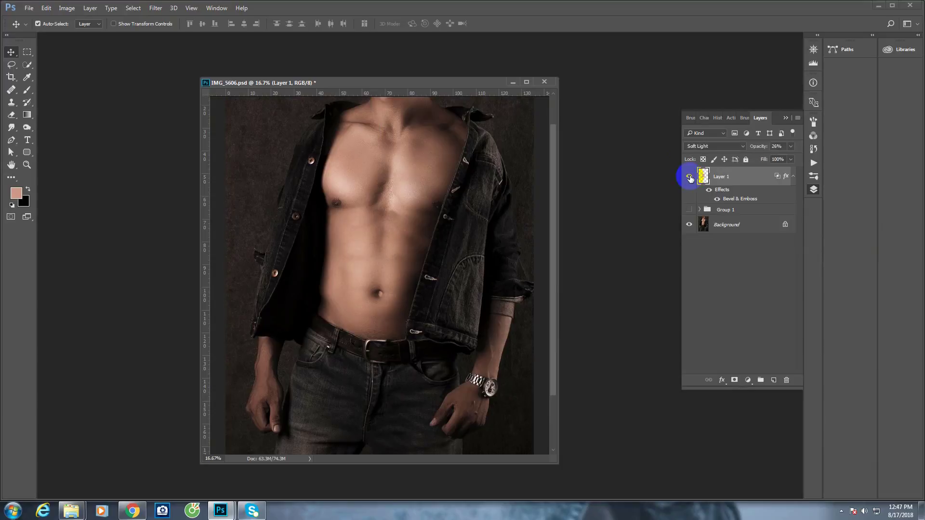
# Draw a rounded rectangle of about 728 × 652 px over one chest muscle, with no stroke and the recent skin-tone fill
pyautogui.keyDown('ctrl'); pyautogui.click(363, 179); pyautogui.keyUp('ctrl')
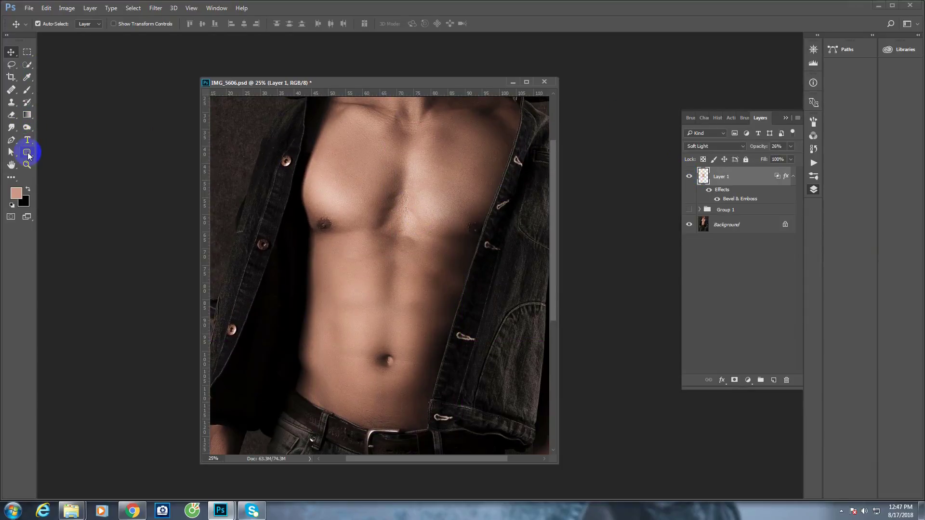
pyautogui.click(27, 153)
pyautogui.moveTo(311, 146); pyautogui.dragTo(396, 222)
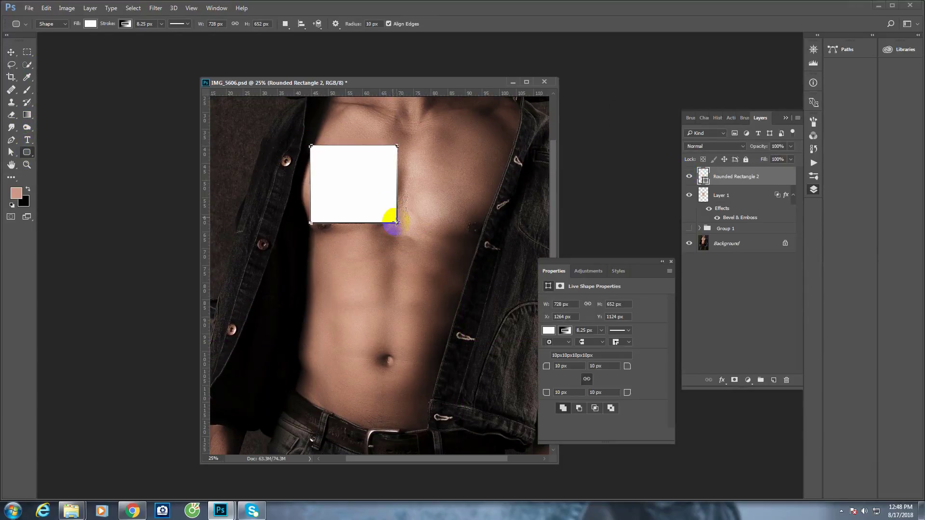
pyautogui.click(125, 24)
pyautogui.click(85, 42)
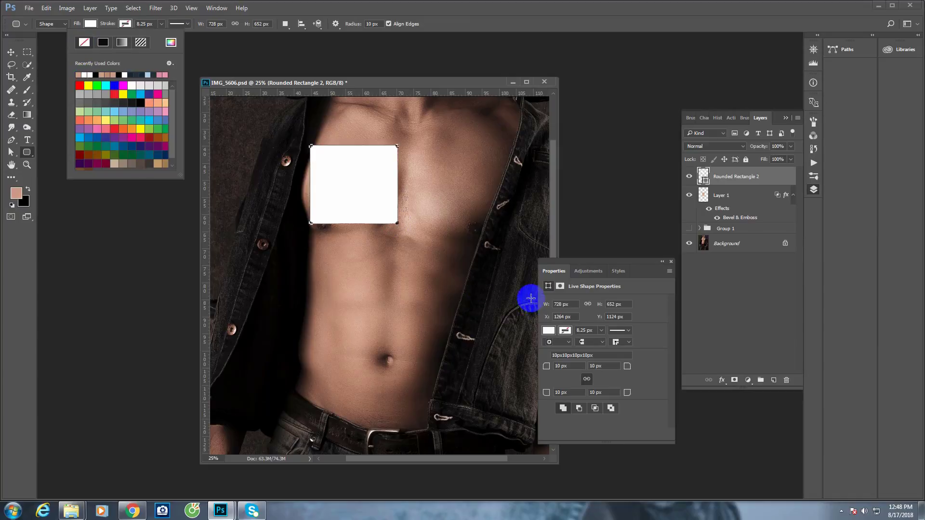
pyautogui.click(549, 330)
pyautogui.click(549, 382)
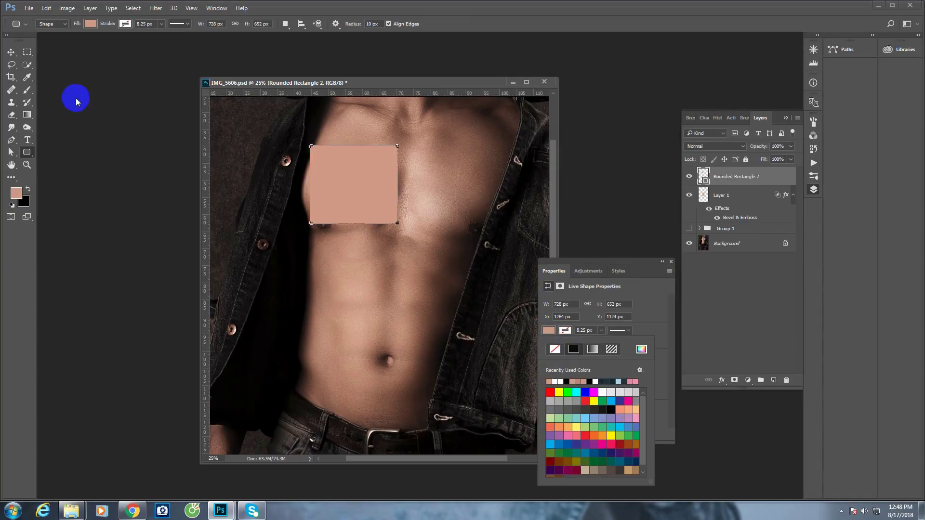
# Duplicate the chest rectangle and place the copy level with it over the other chest muscle
pyautogui.click(12, 52)
pyautogui.moveTo(736, 177); pyautogui.dragTo(773, 380)
pyautogui.moveTo(370, 187); pyautogui.dragTo(462, 195)
pyautogui.keyDown('ctrl'); pyautogui.moveTo(374, 183); pyautogui.dragTo(374, 190); pyautogui.keyUp('ctrl')
pyautogui.keyDown('ctrl'); pyautogui.click(464, 192); pyautogui.keyUp('ctrl')
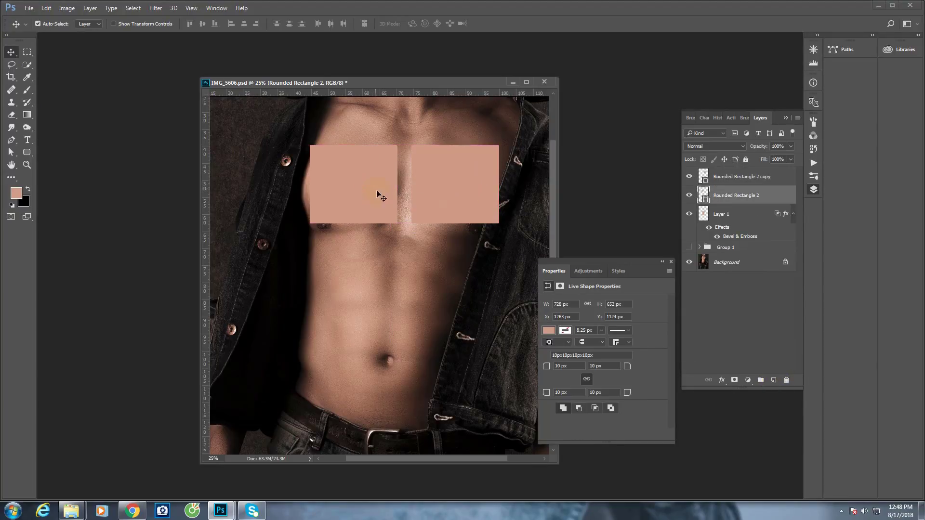
# Add a blank layer above the two chest rectangles and merge all three into one pixel layer
pyautogui.keyDown('ctrl'); pyautogui.click(766, 177); pyautogui.keyUp('ctrl')
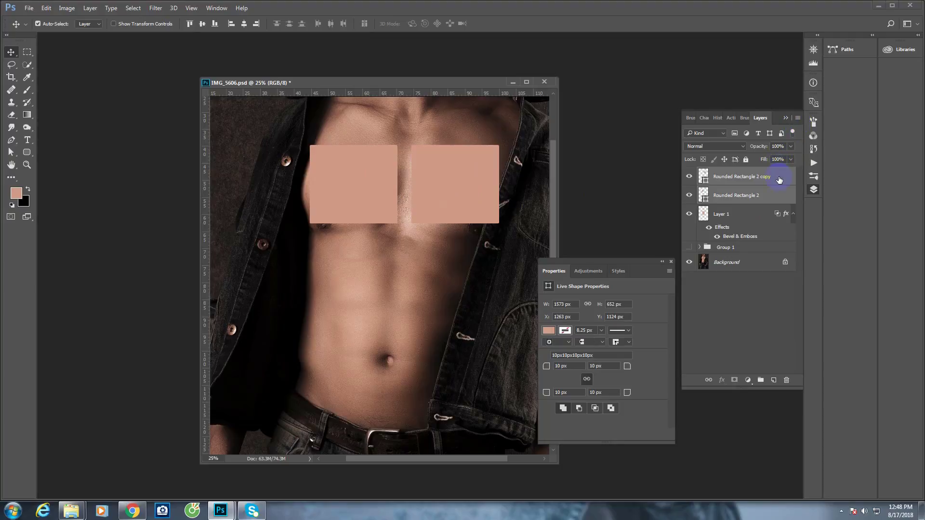
pyautogui.click(779, 179)
pyautogui.click(773, 380)
pyautogui.keyDown('ctrl'); pyautogui.click(764, 195); pyautogui.keyUp('ctrl')
pyautogui.keyDown('ctrl'); pyautogui.click(761, 215); pyautogui.keyUp('ctrl')
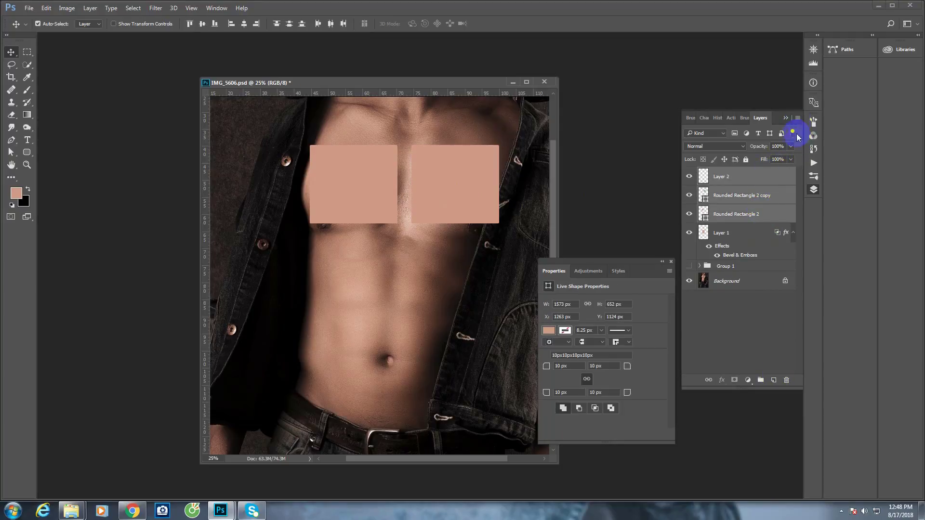
pyautogui.click(798, 117)
pyautogui.click(818, 365)
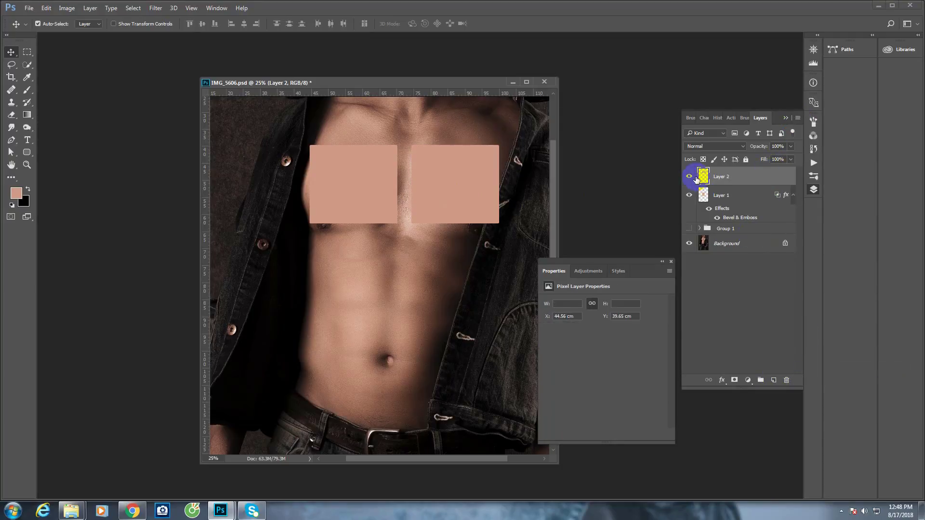
# Copy Layer 1's layer style onto Layer 2 and compare the chest with the styled layer hidden and shown
pyautogui.click(756, 196)
pyautogui.rightClick(753, 194)
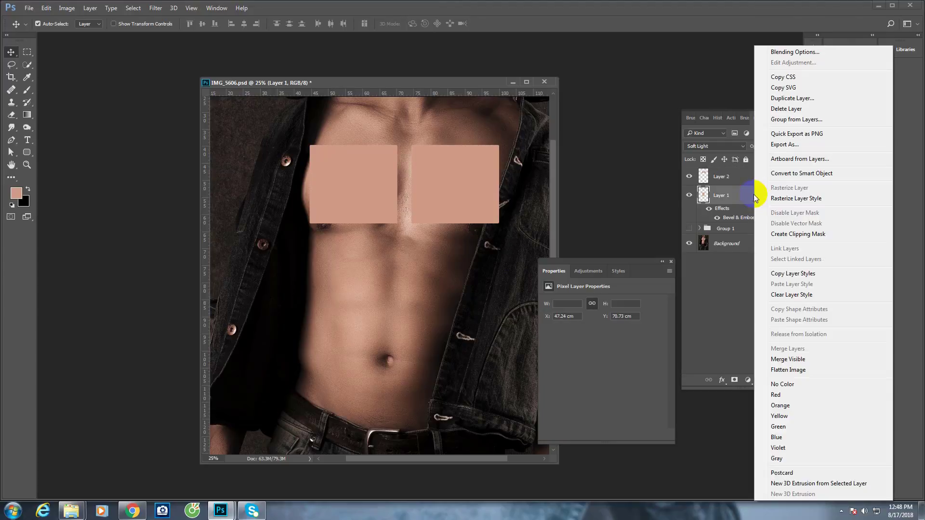
pyautogui.click(776, 273)
pyautogui.click(759, 178)
pyautogui.rightClick(762, 175)
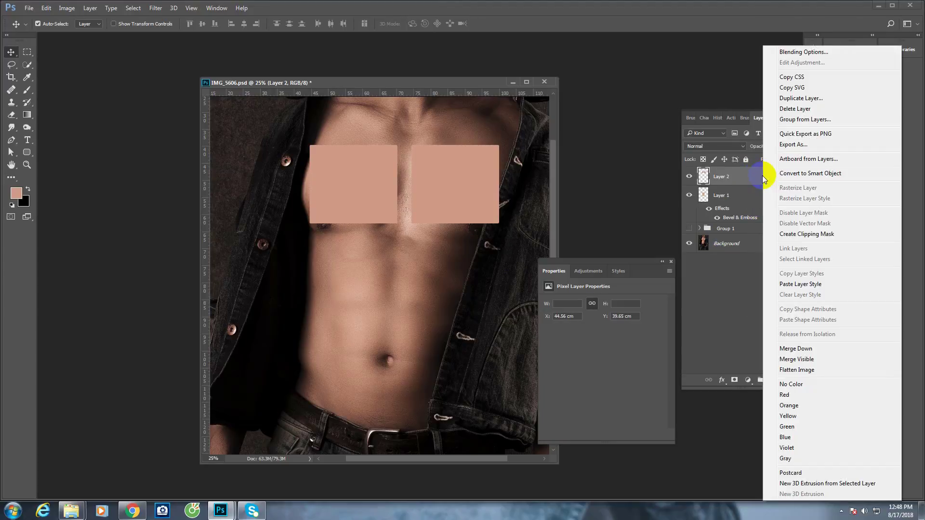
pyautogui.click(800, 283)
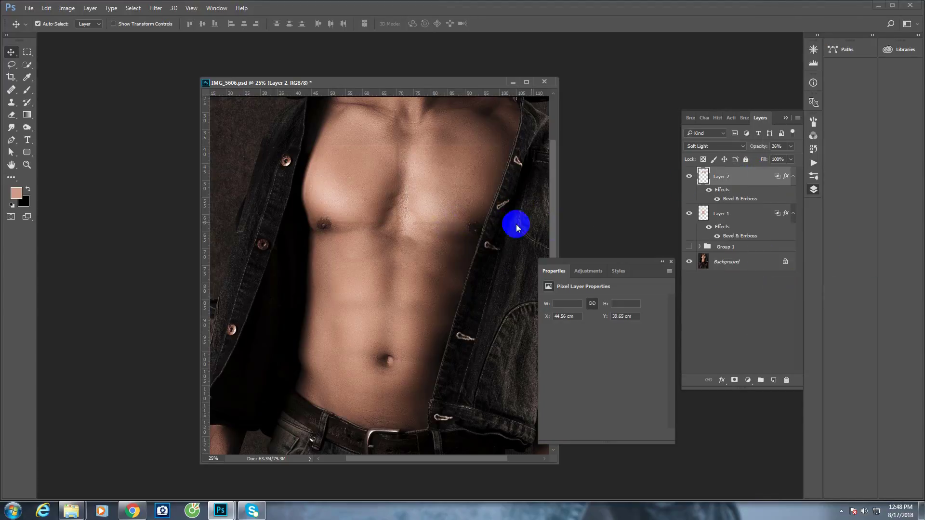
pyautogui.hotkey('ctrl', '+')
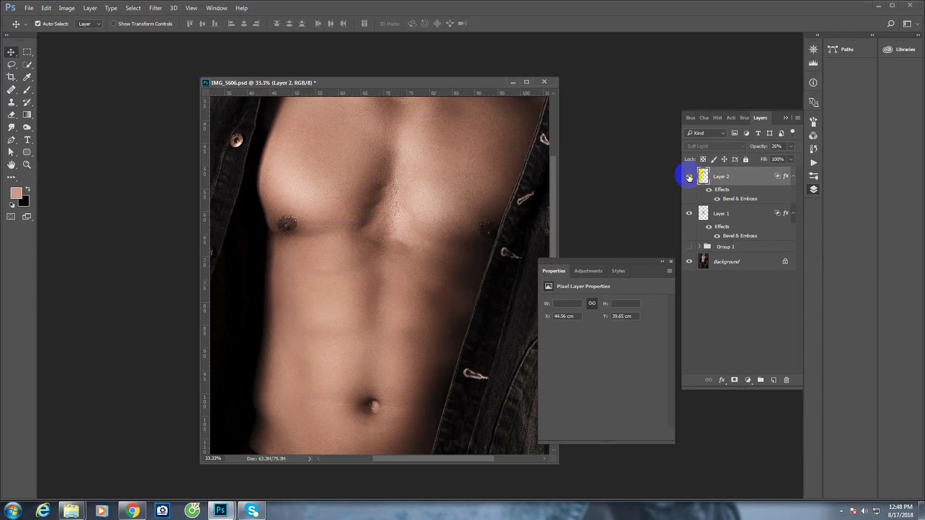
pyautogui.click(688, 176)
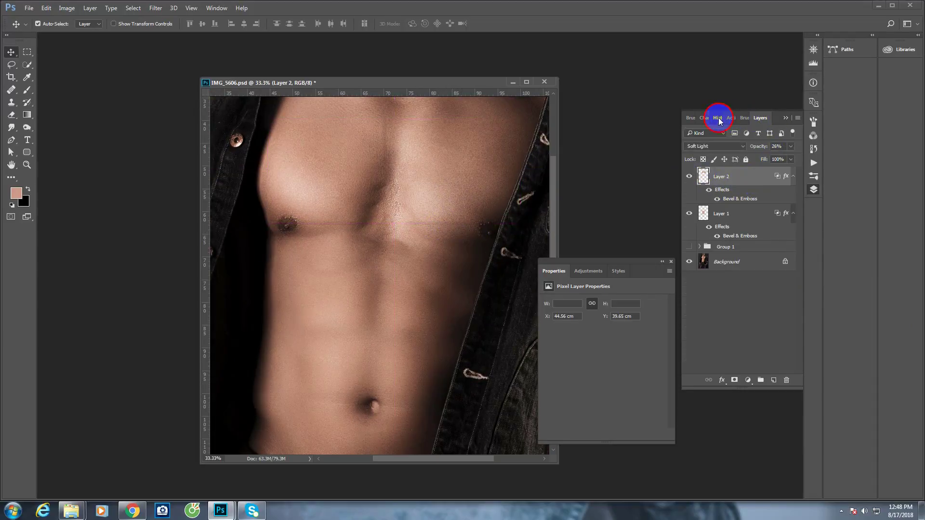
# Step back in the history to before the layer style was pasted onto Layer 2
pyautogui.click(718, 121)
pyautogui.click(724, 356)
pyautogui.click(765, 118)
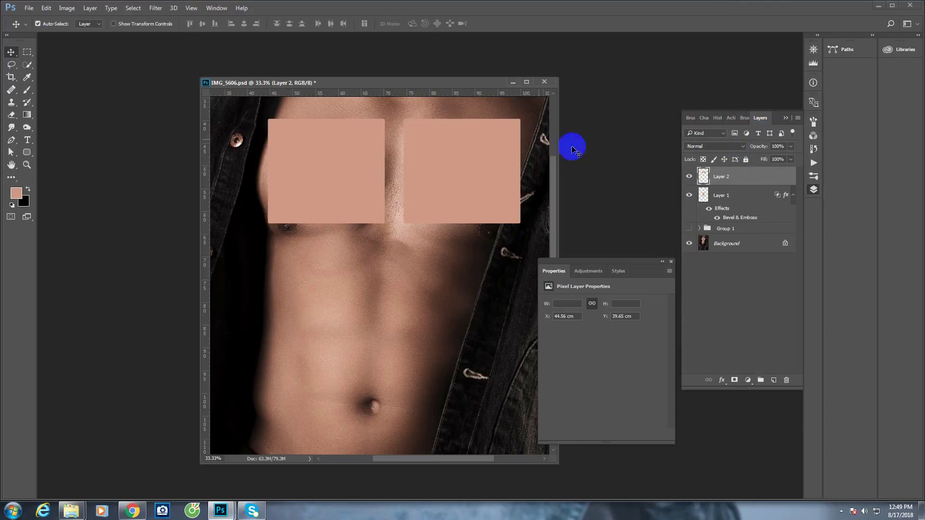
# Apply a Gaussian Blur with a 40-pixel radius to the chest rectangles on Layer 2
pyautogui.click(155, 7)
pyautogui.moveTo(234, 118)
pyautogui.click(308, 150)
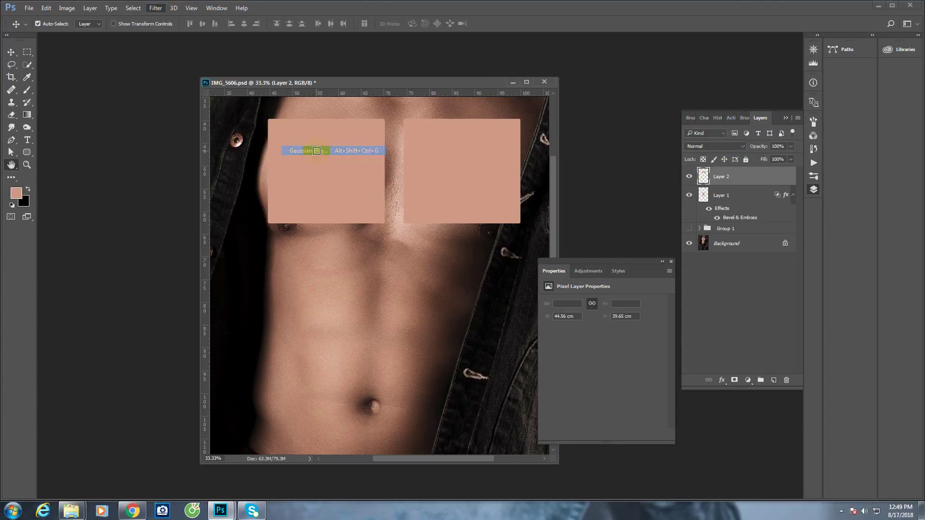
pyautogui.write('40')
pyautogui.click(615, 426)
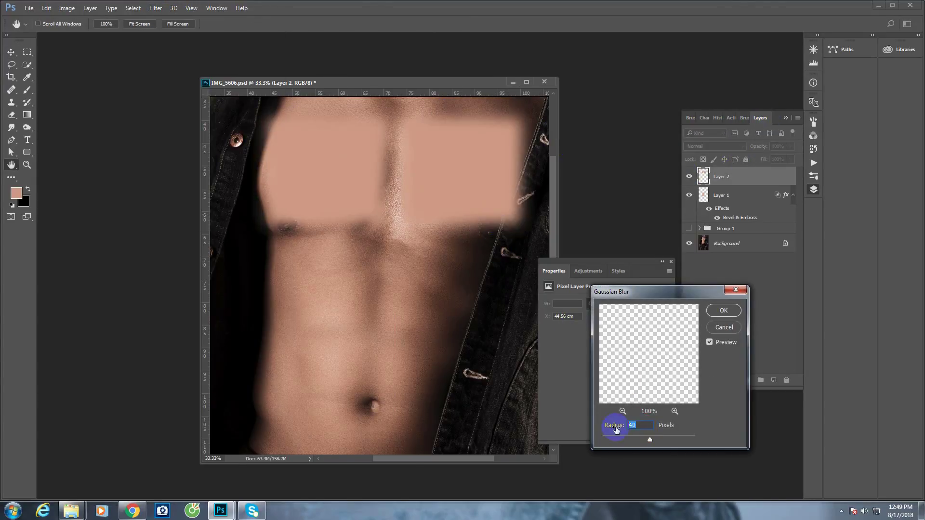
pyautogui.click(724, 310)
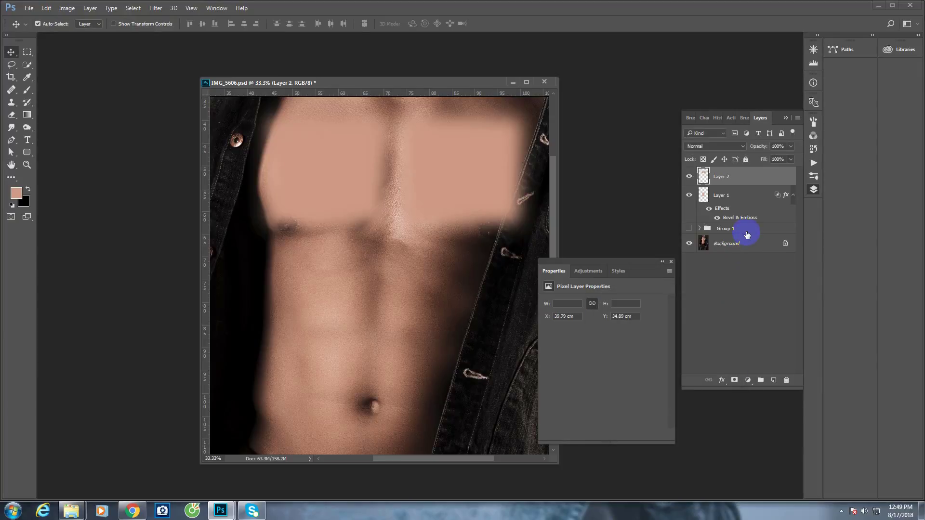
# Copy the layer style from Layer 1 and paste it onto the blurred chest layer, Layer 2
pyautogui.click(765, 197)
pyautogui.click(804, 274)
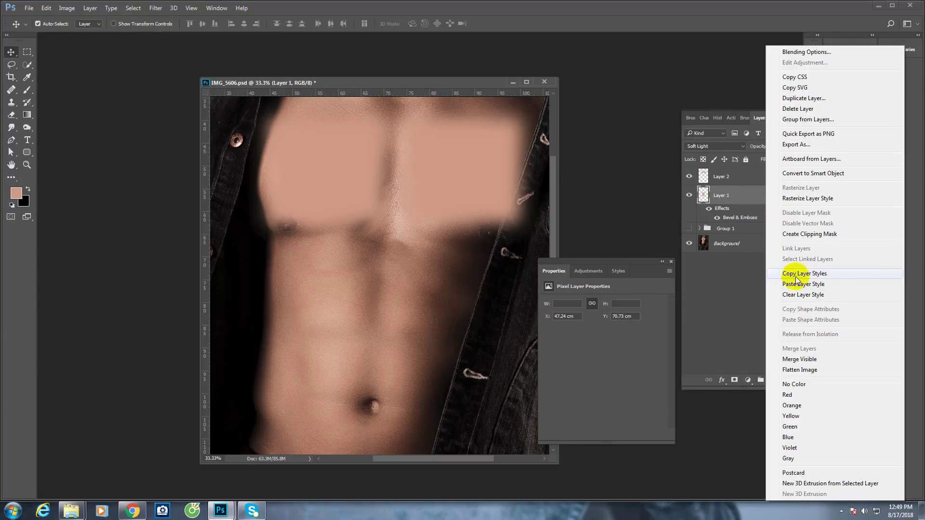
pyautogui.rightClick(764, 178)
pyautogui.click(803, 284)
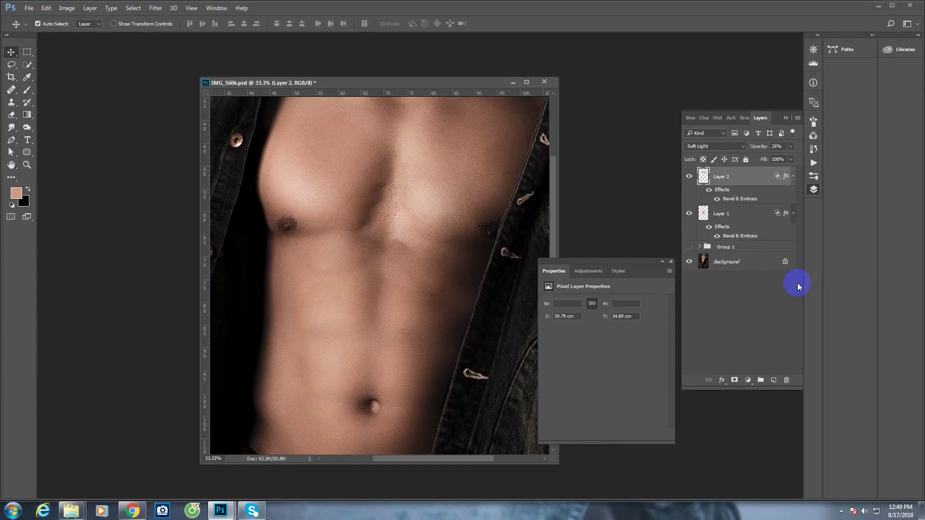
pyautogui.hotkey('ctrl', '-')
pyautogui.hotkey('ctrl', '-')
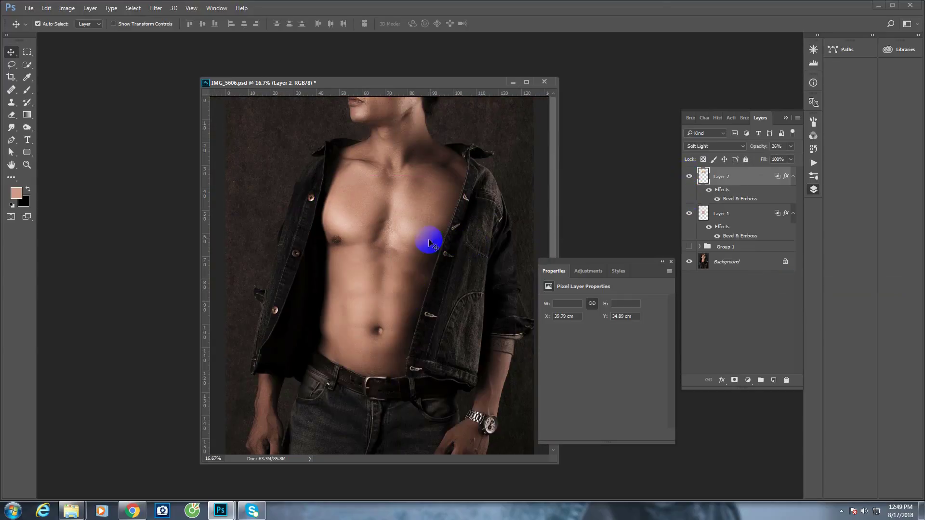
# Collapse the effects lists of Layer 1 and Layer 2 and put both layers in a new group
pyautogui.click(792, 177)
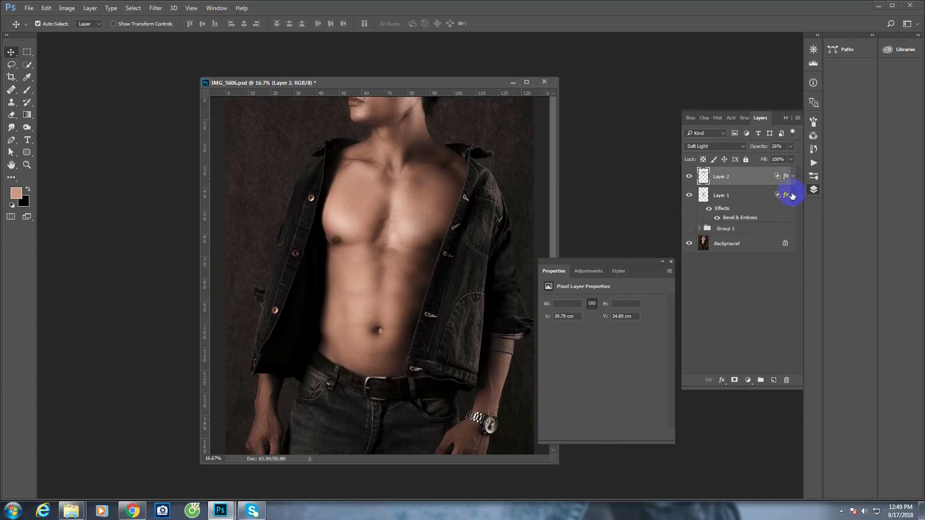
pyautogui.click(793, 195)
pyautogui.keyDown('shift'); pyautogui.click(747, 195); pyautogui.keyUp('shift')
pyautogui.click(798, 119)
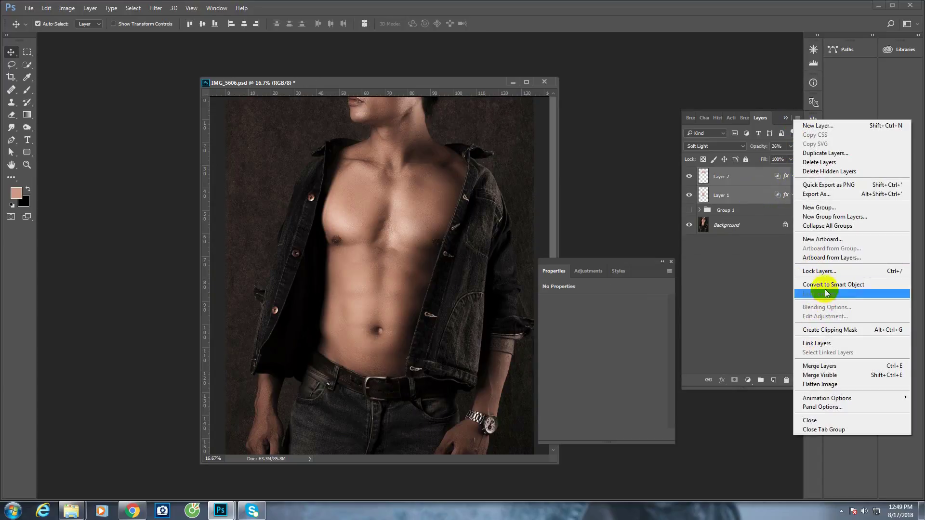
pyautogui.click(835, 217)
pyautogui.click(555, 170)
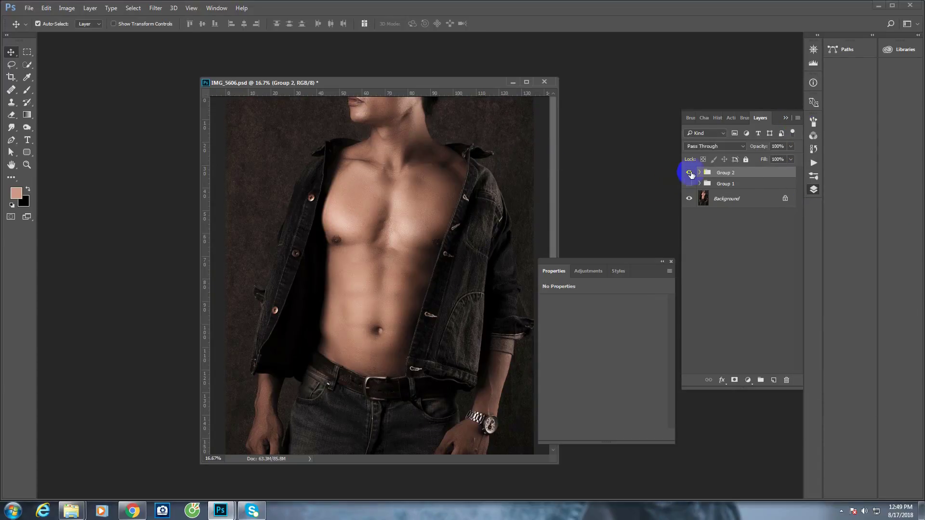
# Add a white layer mask to Group 2 and switch to the Brush tool
pyautogui.click(734, 380)
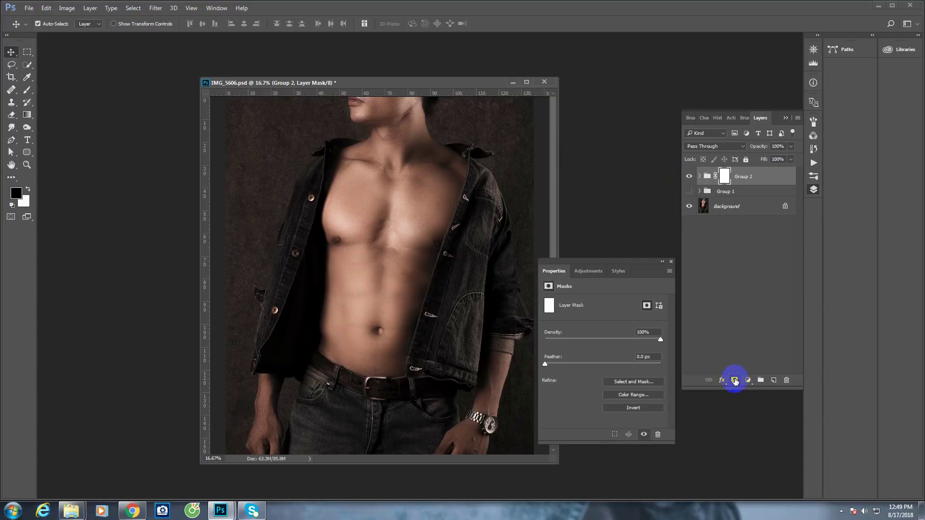
pyautogui.click(27, 65)
pyautogui.rightClick(454, 200)
pyautogui.click(465, 97)
pyautogui.click(670, 261)
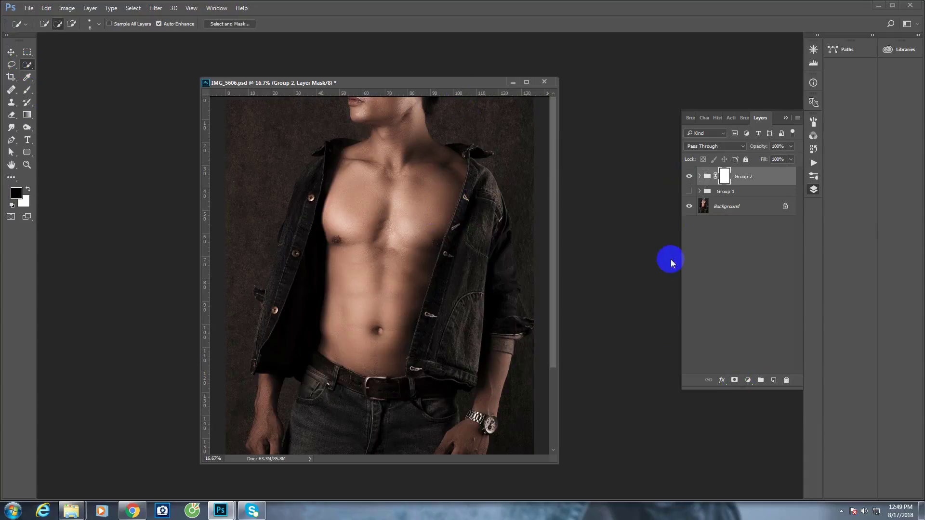
pyautogui.click(28, 65)
pyautogui.click(27, 89)
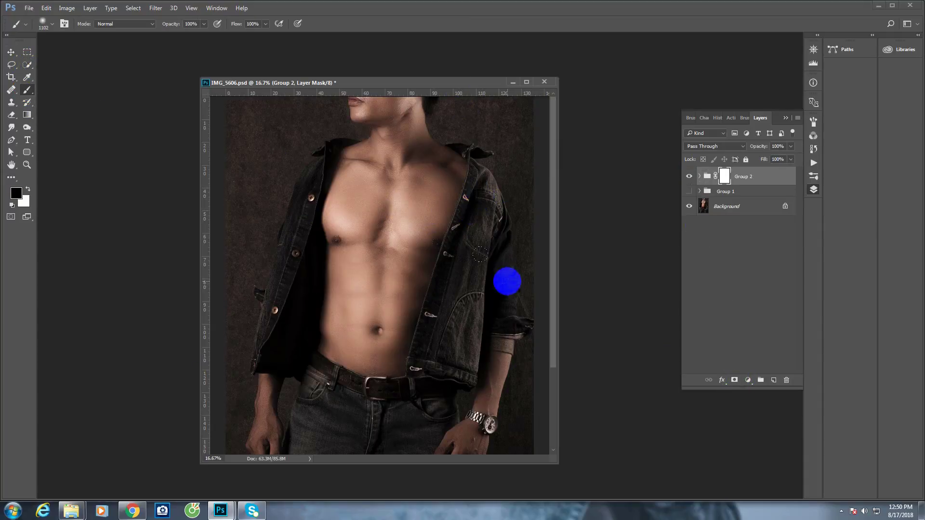
# Paint black on Group 2's mask across the upper chest and along the jacket edge with a soft 432 px brush at 84% opacity
pyautogui.rightClick(507, 281)
pyautogui.click(688, 177)
pyautogui.rightClick(457, 196)
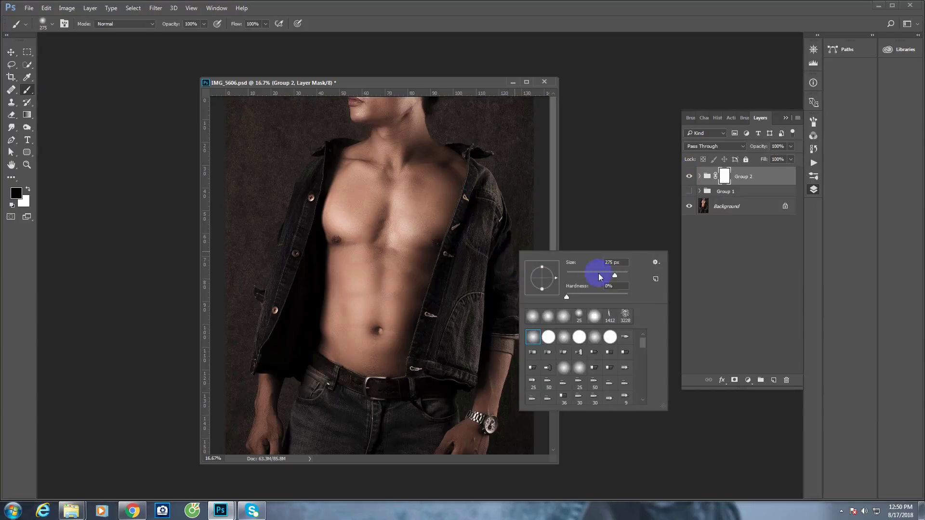
pyautogui.moveTo(597, 272); pyautogui.dragTo(623, 275)
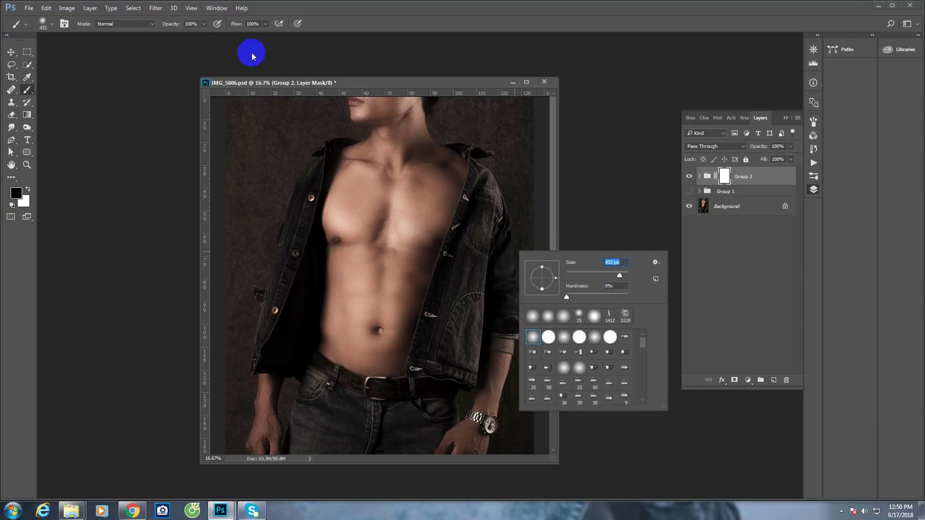
pyautogui.click(204, 24)
pyautogui.click(197, 37)
pyautogui.click(415, 168)
pyautogui.moveTo(418, 171)
pyautogui.mouseDown()
pyautogui.moveTo(320, 182)
pyautogui.moveTo(470, 217)
pyautogui.mouseUp()
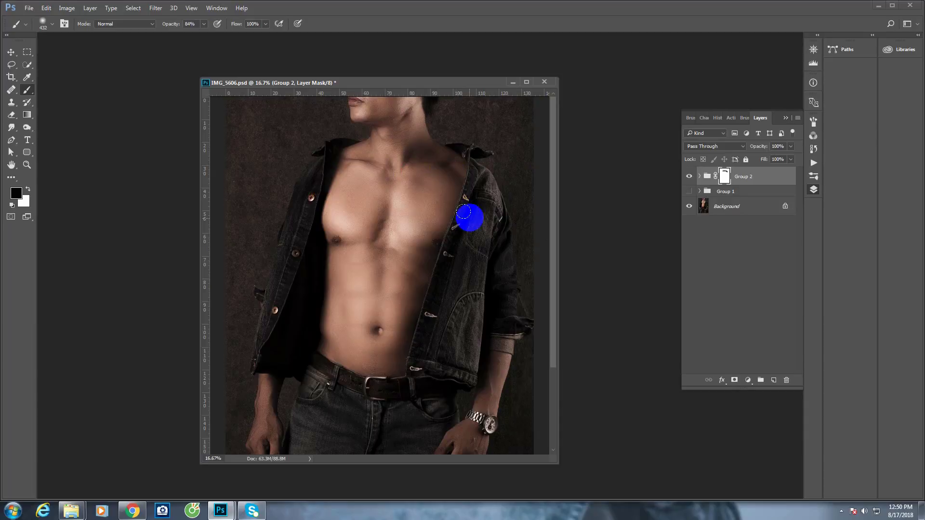
pyautogui.click(464, 209)
pyautogui.hotkey('ctrl', '+')
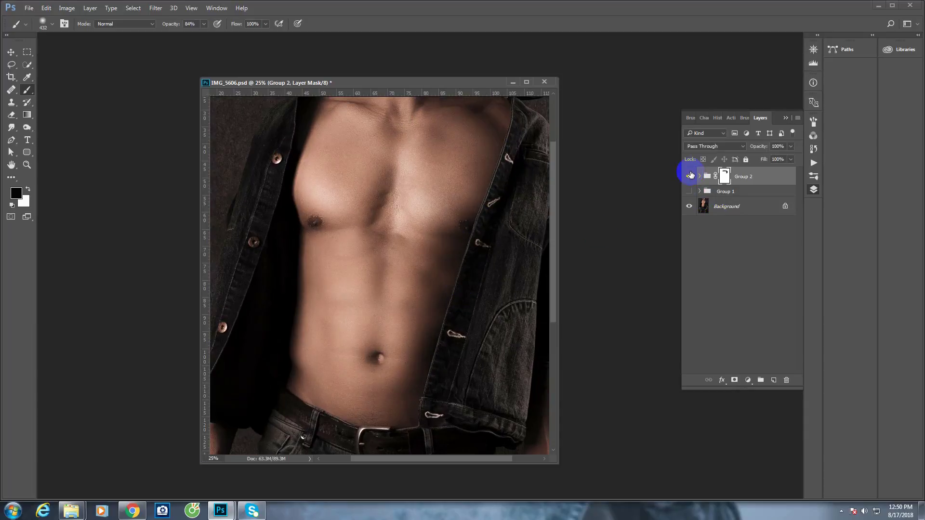
pyautogui.hotkey('ctrl', '-')
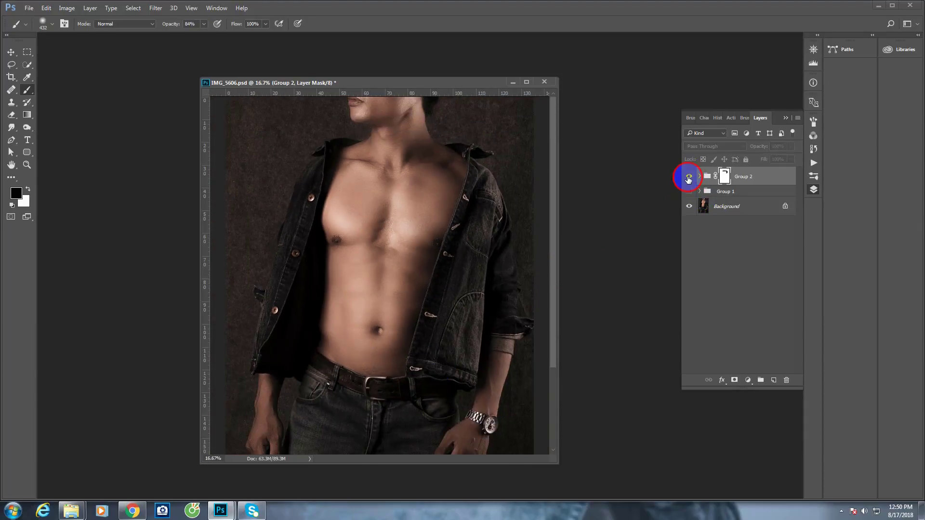
pyautogui.hotkey('ctrl', '-')
pyautogui.hotkey('ctrl', '+')
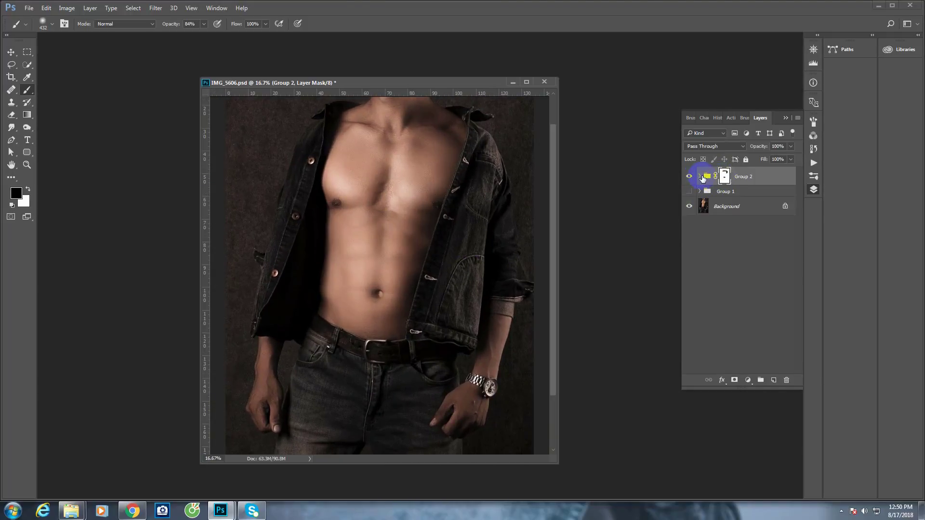
# Add a Hue/Saturation adjustment clipped to Group 2, set Saturation to -22 and fine-tune the Hue
pyautogui.click(749, 380)
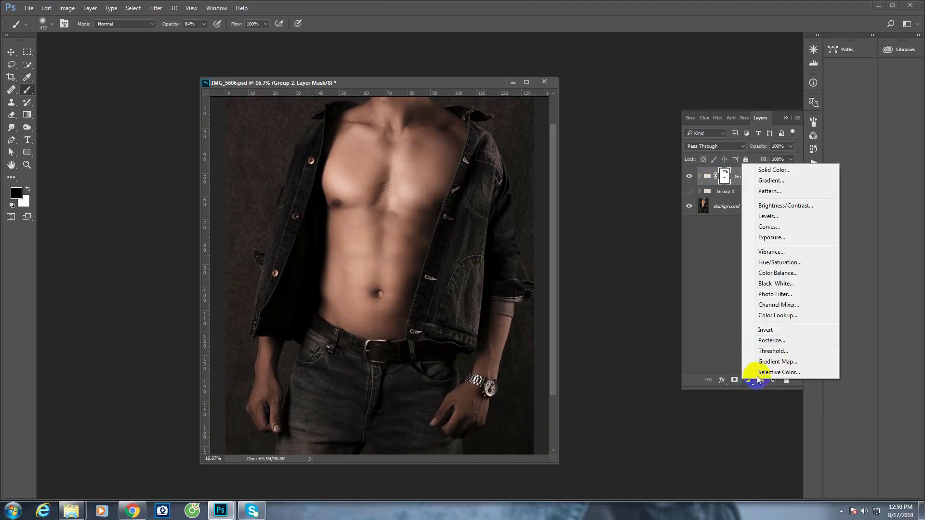
pyautogui.click(784, 256)
pyautogui.click(600, 434)
pyautogui.moveTo(602, 355); pyautogui.dragTo(606, 335)
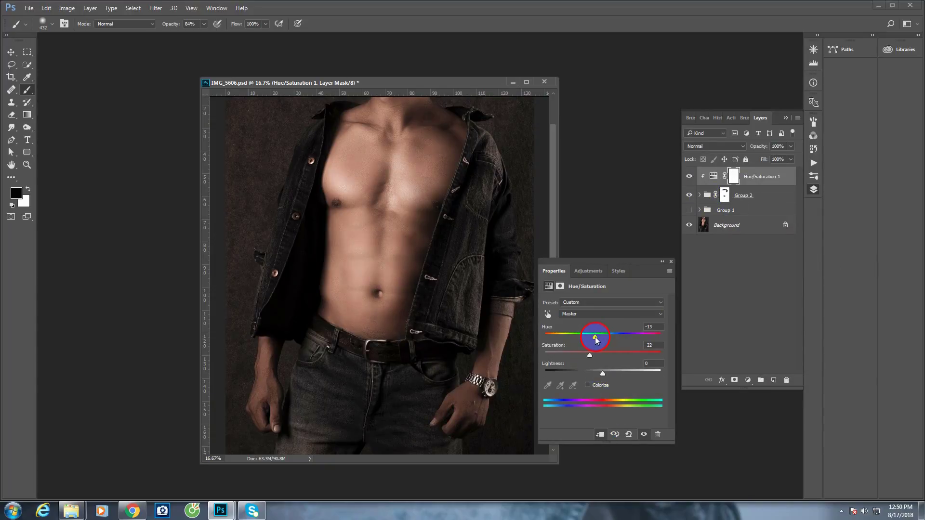
pyautogui.click(671, 262)
# Compare the edited torso with the original Background layer at several magnifications
pyautogui.hotkey('ctrl', '-')
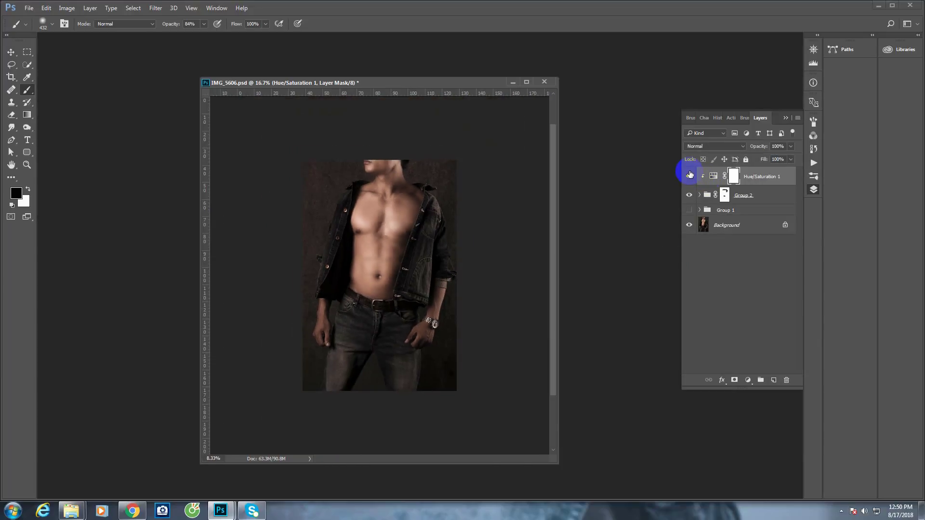
pyautogui.keyDown('alt'); pyautogui.click(690, 225); pyautogui.keyUp('alt')
pyautogui.keyDown('alt'); pyautogui.click(690, 225); pyautogui.keyUp('alt')
pyautogui.moveTo(383, 274); pyautogui.dragTo(439, 269)
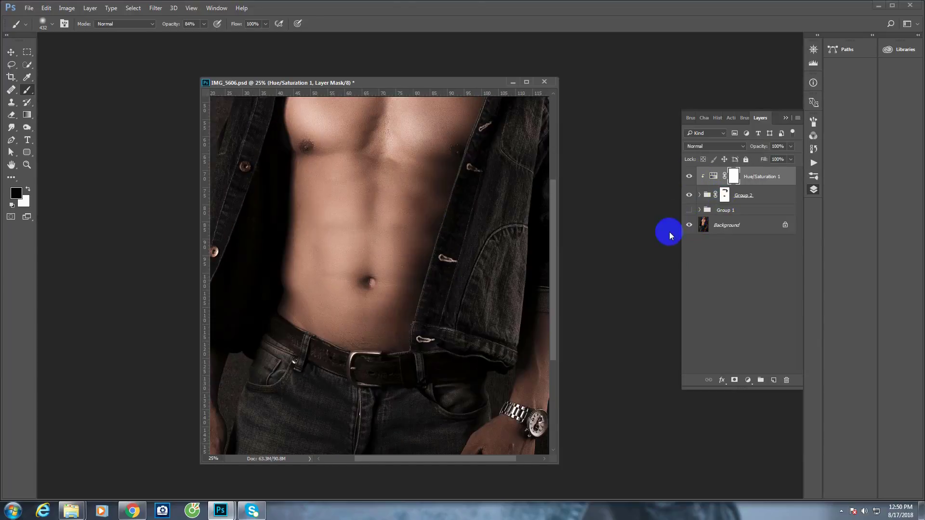
pyautogui.hotkey('ctrl', '-')
pyautogui.hotkey('ctrl', '-')
pyautogui.hotkey('ctrl', '-')
# Add a Brightness/Contrast adjustment layer and, above it, an Exposure adjustment layer with Exposure set to +0.33
pyautogui.click(748, 380)
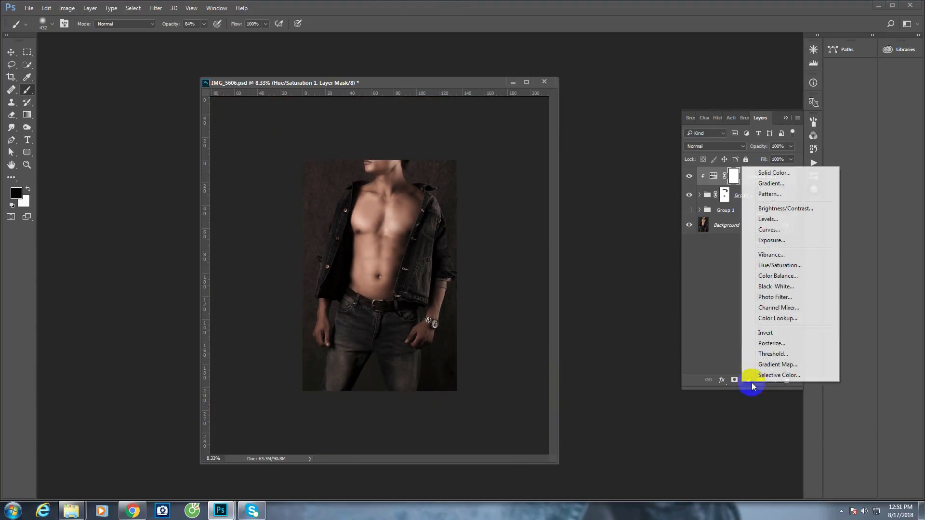
pyautogui.click(784, 209)
pyautogui.click(670, 261)
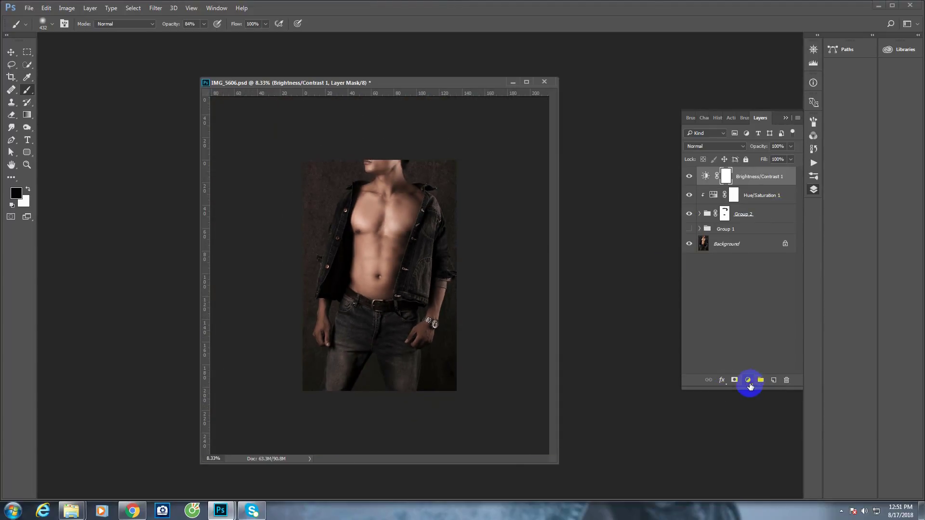
pyautogui.click(748, 380)
pyautogui.click(771, 241)
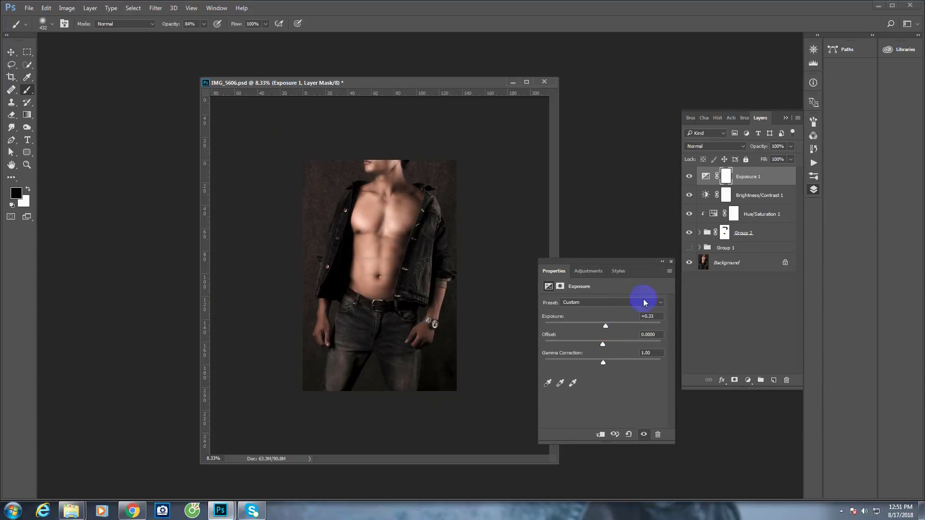
pyautogui.click(671, 262)
# Delete the hidden Group 1 and gather Group 2 and the three adjustment layers into a new group
pyautogui.click(718, 263)
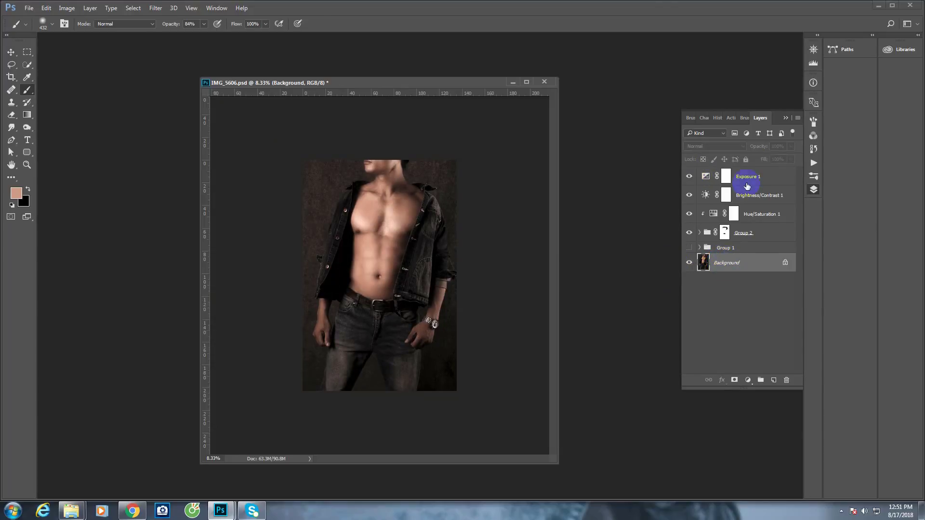
pyautogui.moveTo(737, 247); pyautogui.dragTo(786, 380)
pyautogui.click(771, 177)
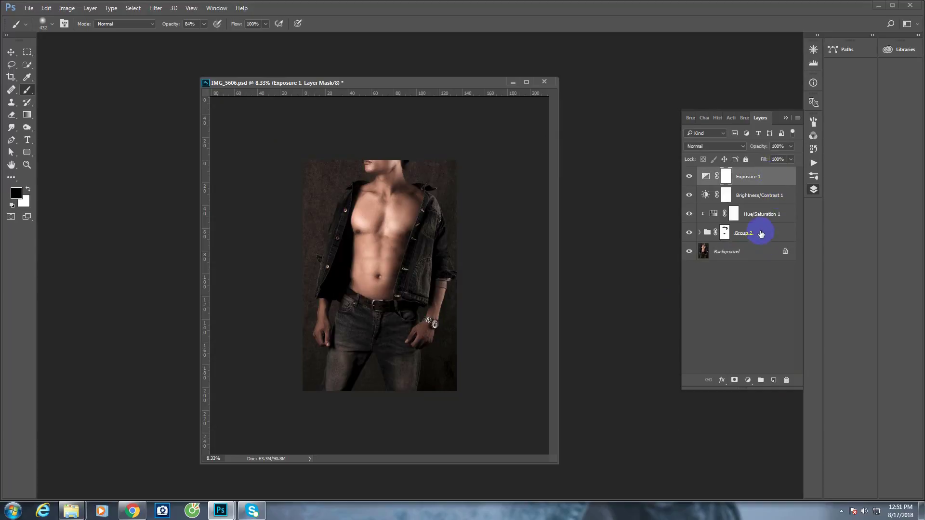
pyautogui.keyDown('shift'); pyautogui.click(761, 232); pyautogui.keyUp('shift')
pyautogui.click(796, 118)
pyautogui.click(824, 216)
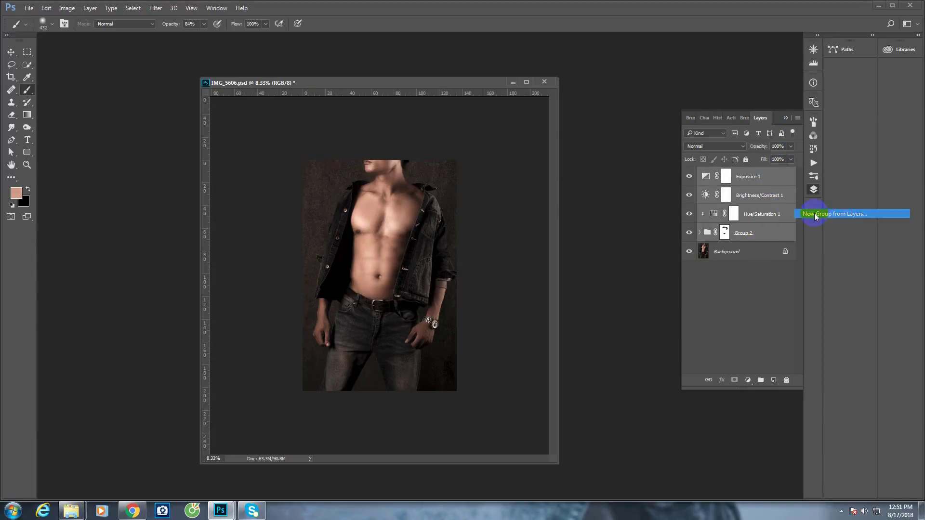
pyautogui.click(540, 168)
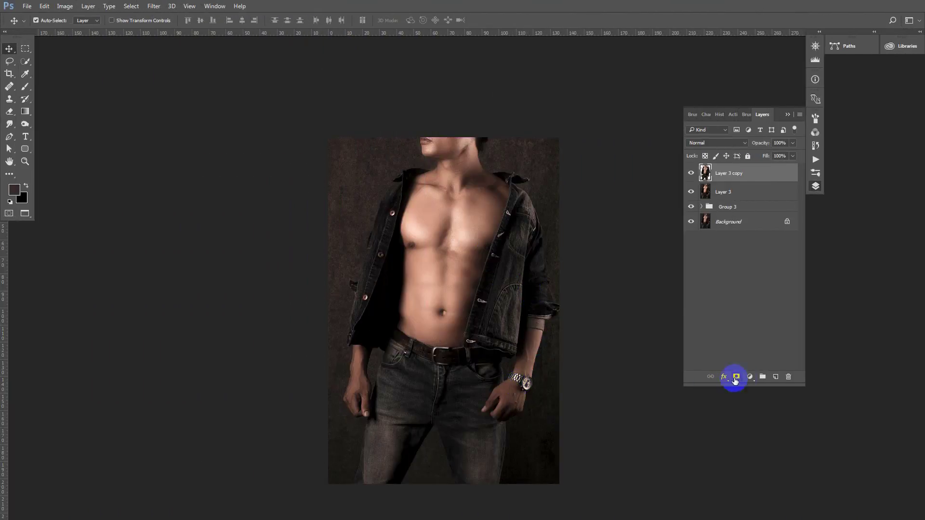
# Add a new layer above Layer 3 copy, fill it with gray and set its blend mode to Soft Light
pyautogui.click(775, 376)
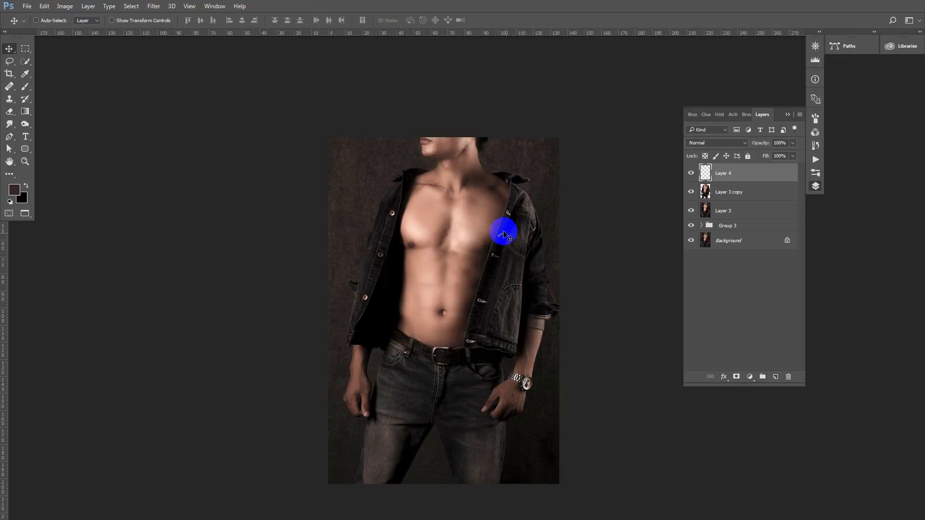
pyautogui.scroll(1, 506, 234)
pyautogui.hotkey('shift', 'F5')
pyautogui.click(425, 164)
pyautogui.press('v')
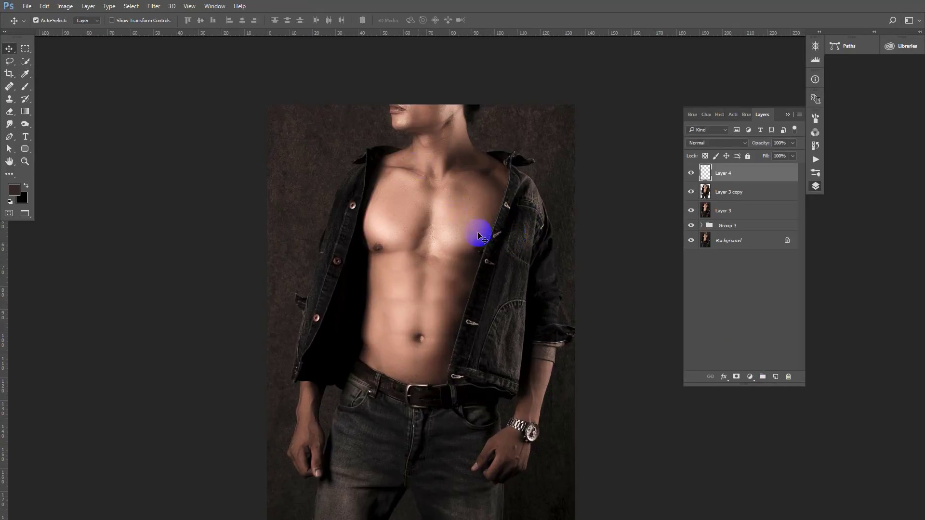
pyautogui.hotkey('shift', 'alt', 'f')
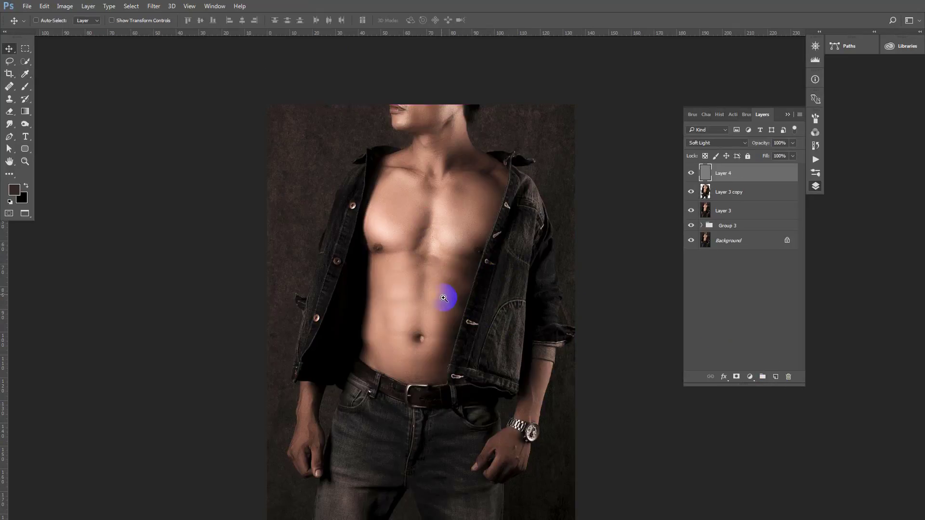
# Burn the abdominal creases and the torso's edge beside the jacket on the gray Layer 4, using brush sizes 202 and 480
pyautogui.keyDown('ctrl'); pyautogui.click(468, 293); pyautogui.keyUp('ctrl')
pyautogui.press('o')
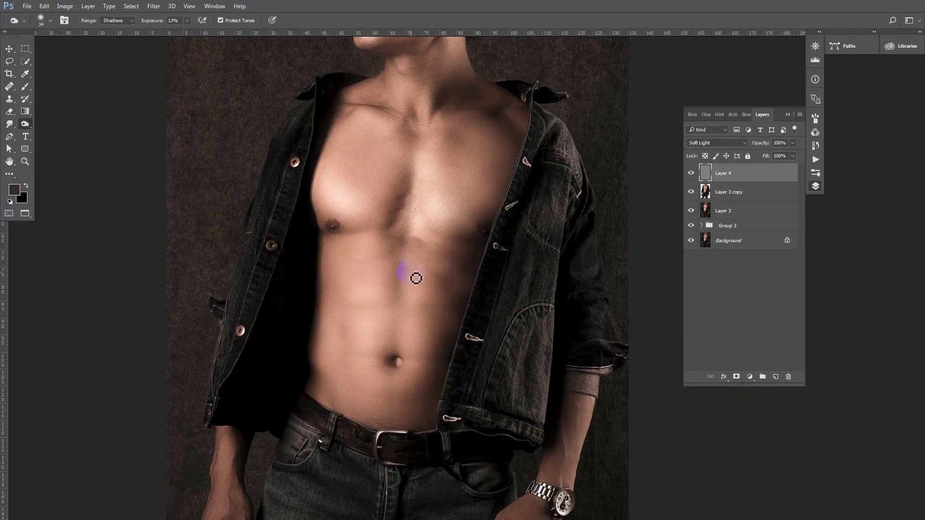
pyautogui.rightClick(425, 291)
pyautogui.click(363, 306)
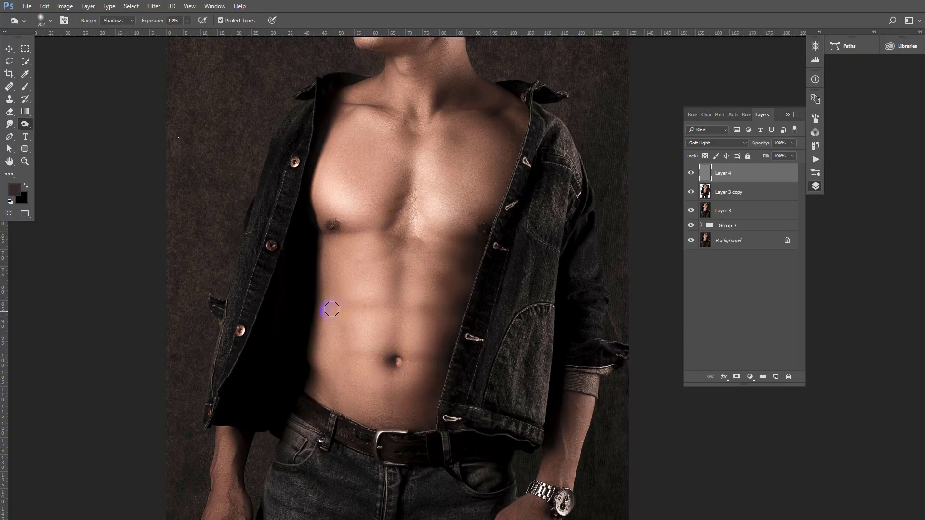
pyautogui.rightClick(368, 329)
pyautogui.click(333, 285)
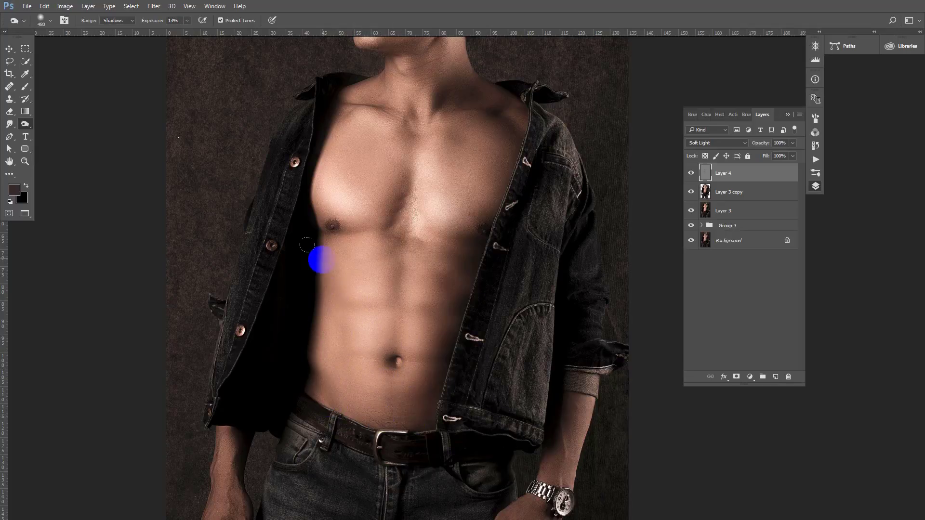
# Set the Burn brush size to 196 and darken the chest's outer edge and lower contour and the creases across the abdomen
pyautogui.rightClick(327, 340)
pyautogui.click(384, 217)
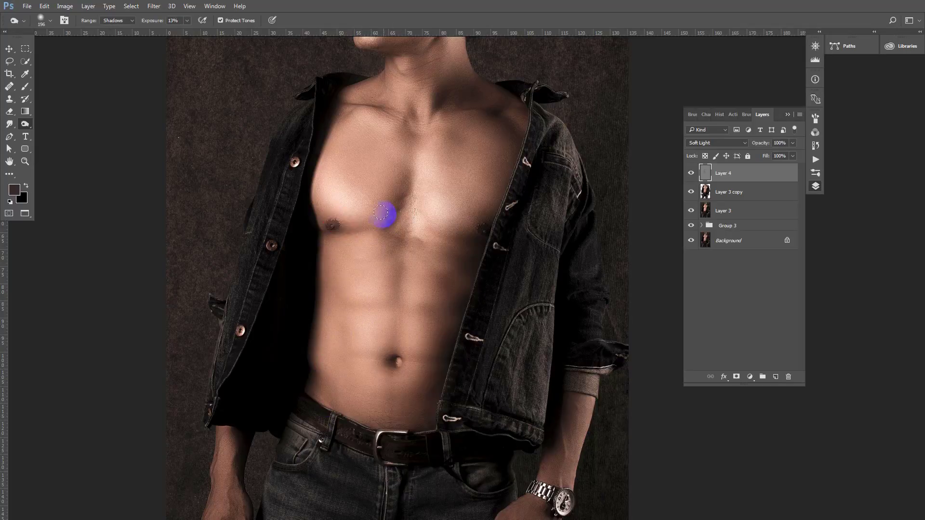
pyautogui.moveTo(311, 205); pyautogui.dragTo(323, 157)
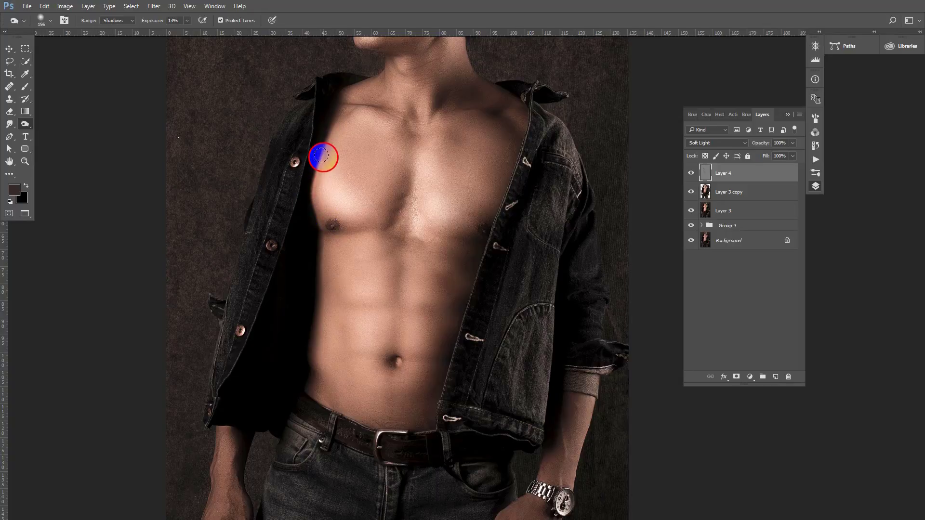
pyautogui.moveTo(310, 335)
pyautogui.mouseDown()
pyautogui.moveTo(315, 276)
pyautogui.moveTo(318, 395)
pyautogui.moveTo(349, 421)
pyautogui.moveTo(411, 424)
pyautogui.moveTo(430, 415)
pyautogui.moveTo(480, 285)
pyautogui.moveTo(427, 422)
pyautogui.moveTo(441, 327)
pyautogui.moveTo(410, 308)
pyautogui.mouseUp()
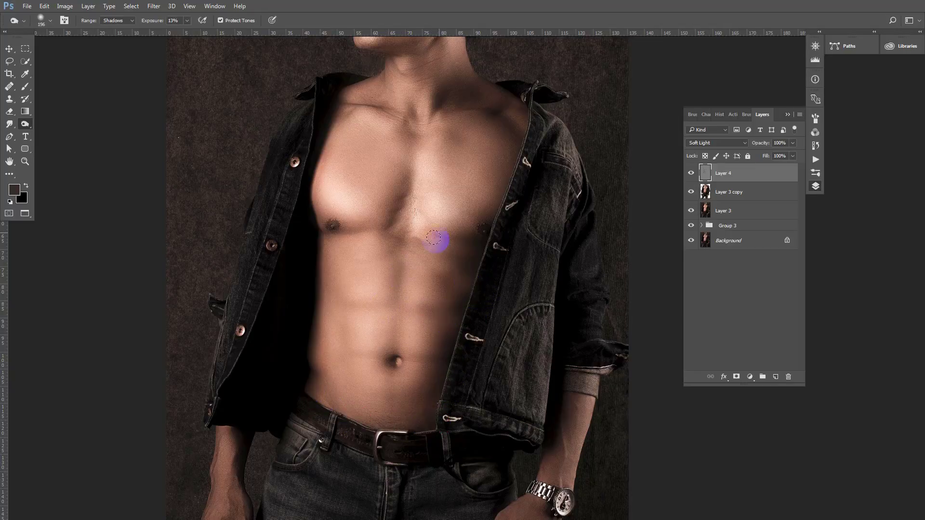
pyautogui.moveTo(434, 237)
pyautogui.mouseDown()
pyautogui.moveTo(426, 219)
pyautogui.moveTo(456, 211)
pyautogui.moveTo(475, 228)
pyautogui.moveTo(438, 240)
pyautogui.mouseUp()
# Compare the burned torso with the original Background layer on the whole image
pyautogui.scroll(-4, 472, 281)
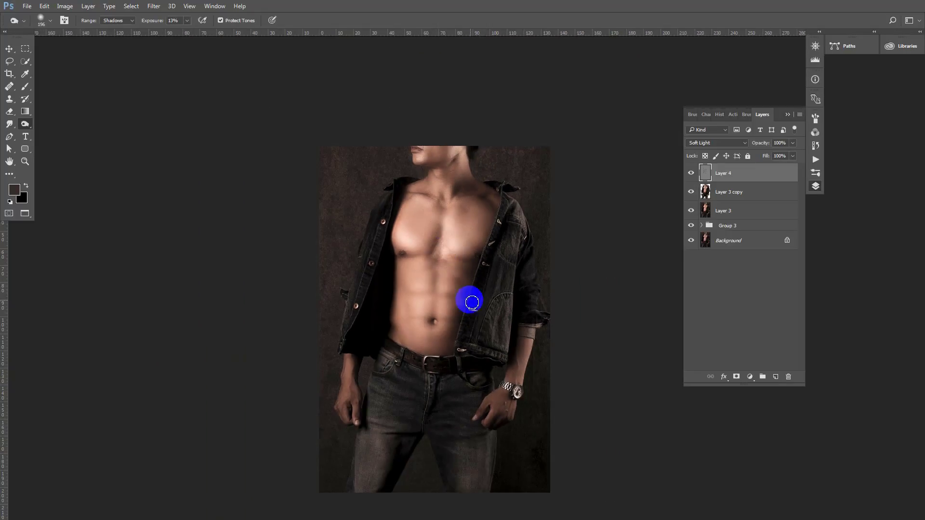
pyautogui.keyDown('alt'); pyautogui.click(691, 240); pyautogui.keyUp('alt')
pyautogui.keyDown('alt'); pyautogui.click(691, 240); pyautogui.keyUp('alt')
pyautogui.keyDown('alt'); pyautogui.click(691, 240); pyautogui.keyUp('alt')
pyautogui.keyDown('alt'); pyautogui.click(691, 240); pyautogui.keyUp('alt')
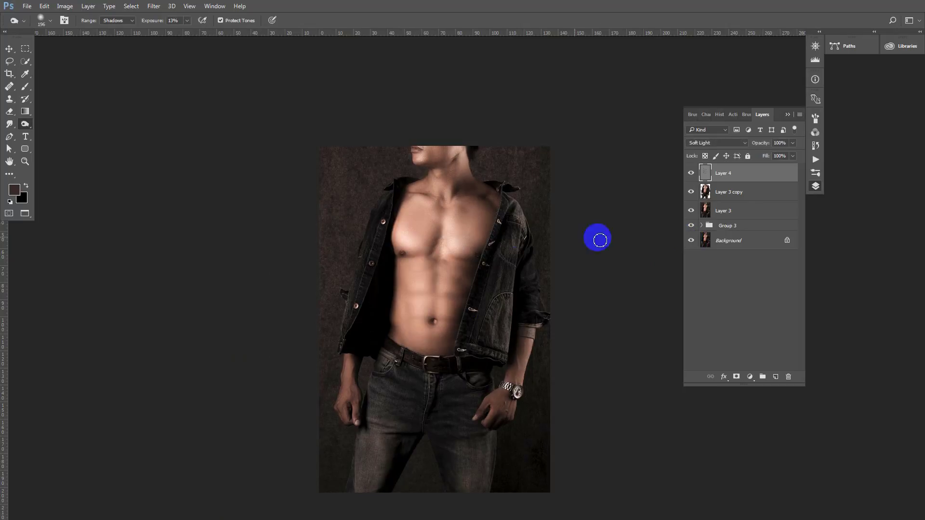
# Merge all visible layers into the Background layer and inspect the finished torso up close
pyautogui.hotkey('ctrl', 'shift', 'alt', 'e')
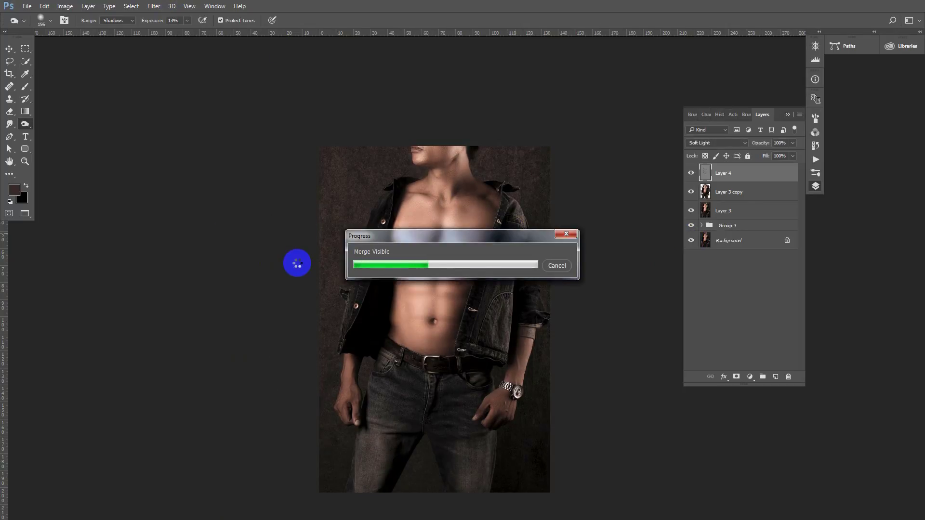
pyautogui.press('v')
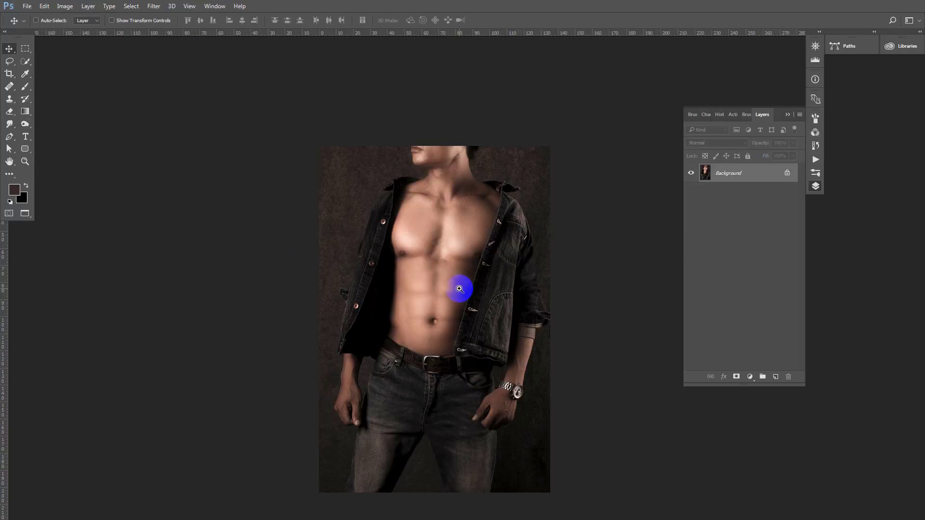
pyautogui.scroll(4, 460, 284)
pyautogui.moveTo(469, 285); pyautogui.dragTo(471, 252)
pyautogui.scroll(-4, 382, 145)
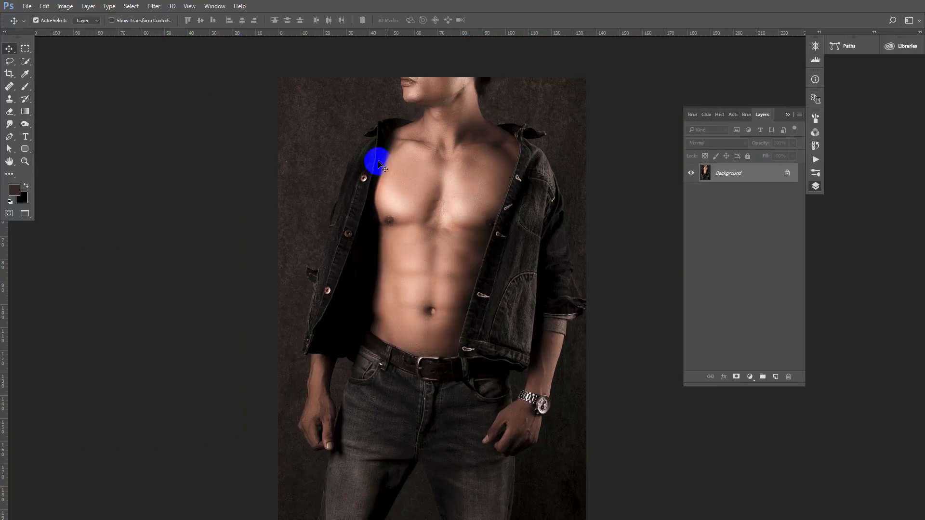